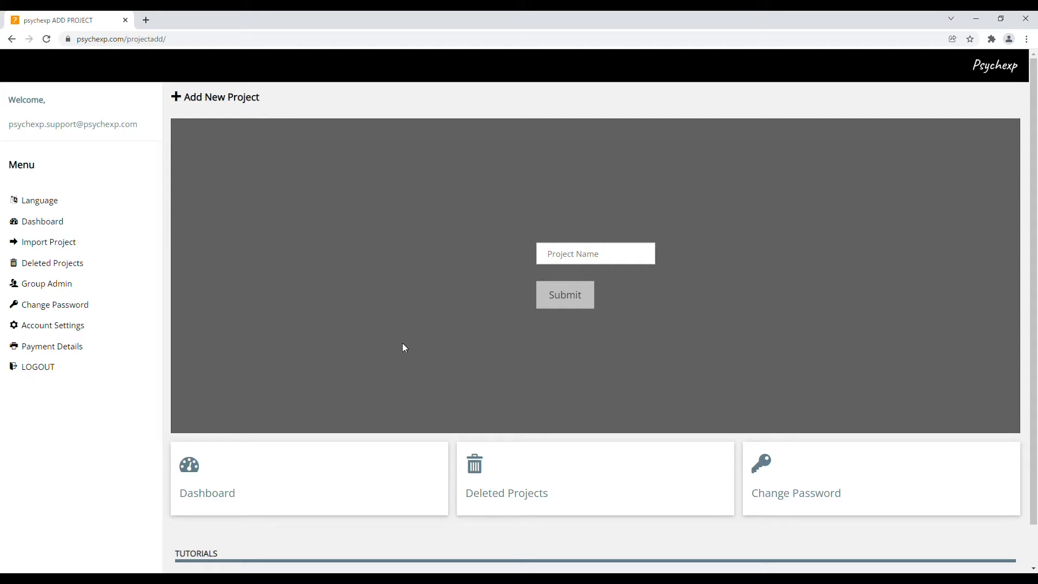
Step: Create a new project named IAT
left_click(613, 254)
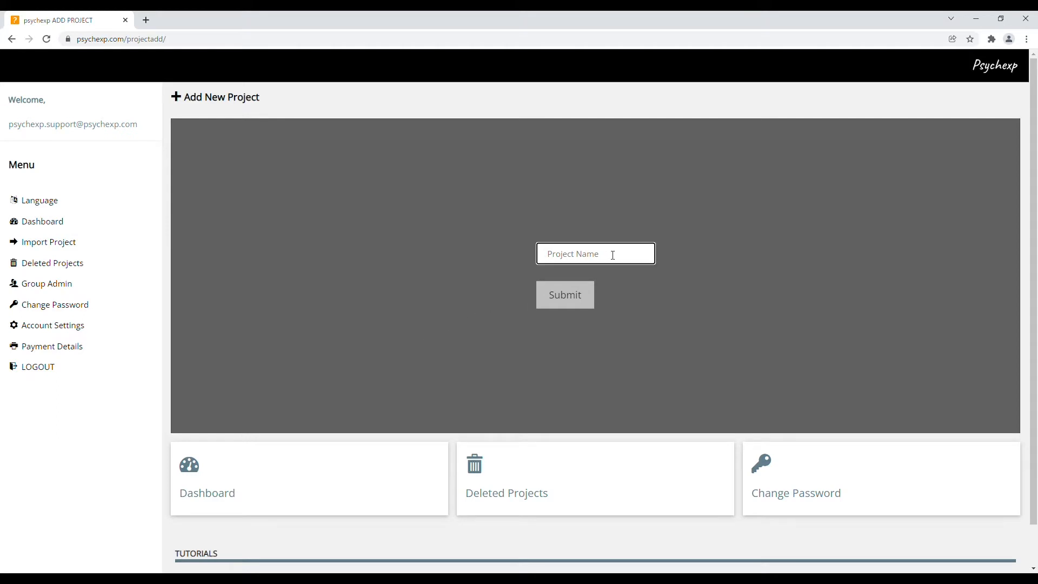
type("IAT")
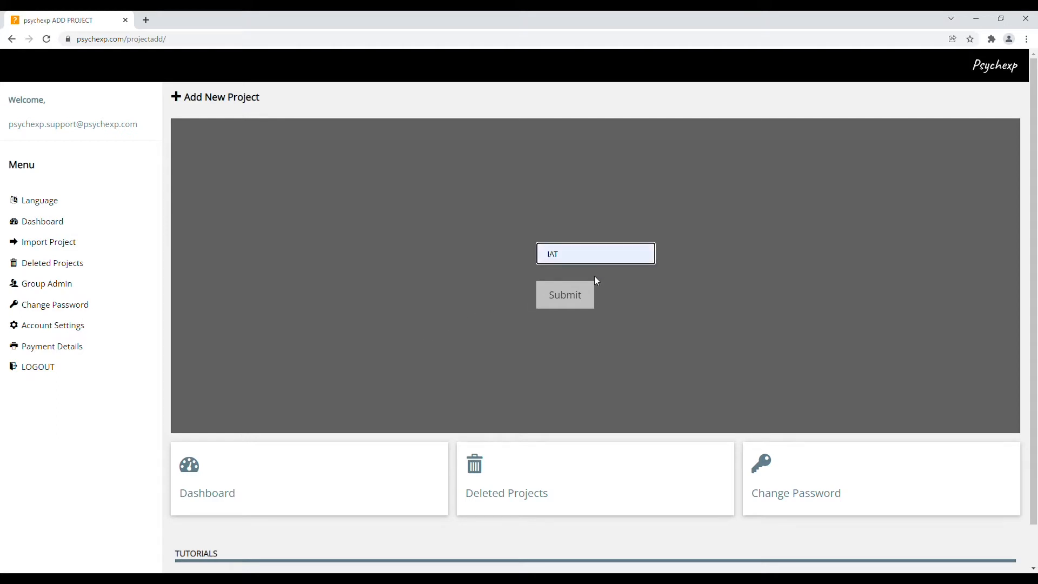
left_click(575, 306)
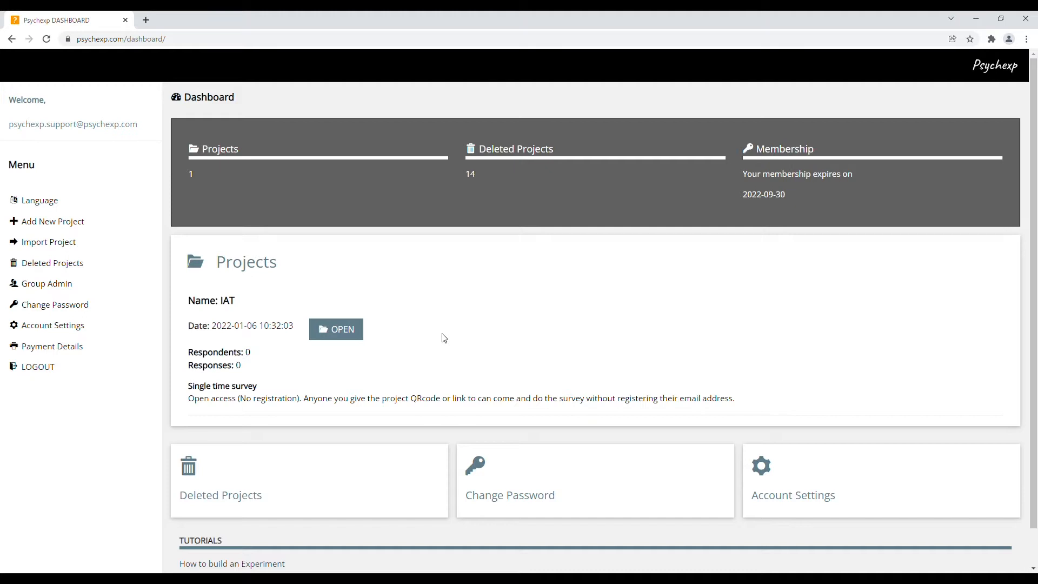
Step: Open the IAT project for editing and add an experiment of type IAT to it
left_click(355, 330)
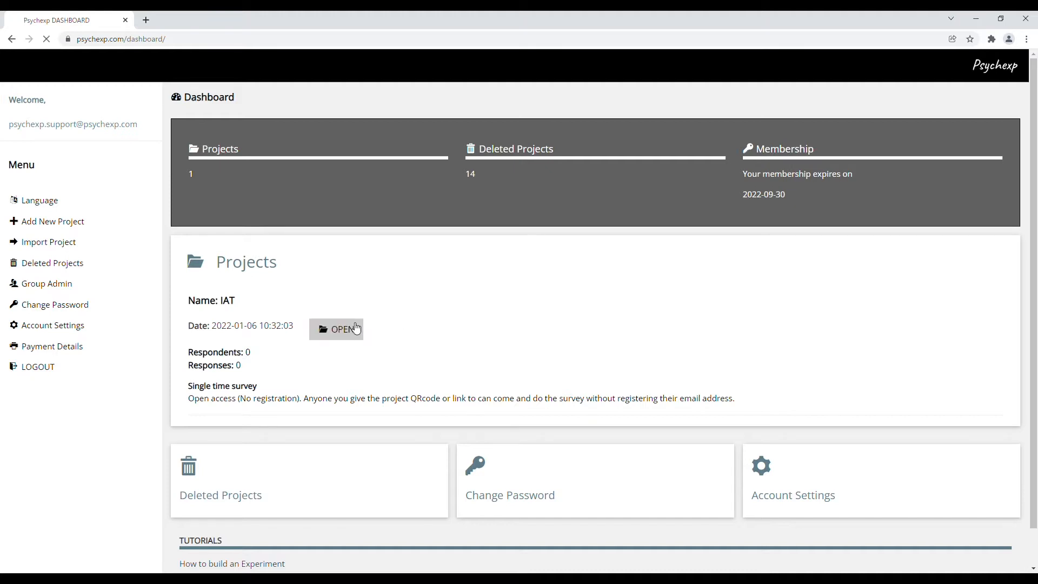
left_click(322, 470)
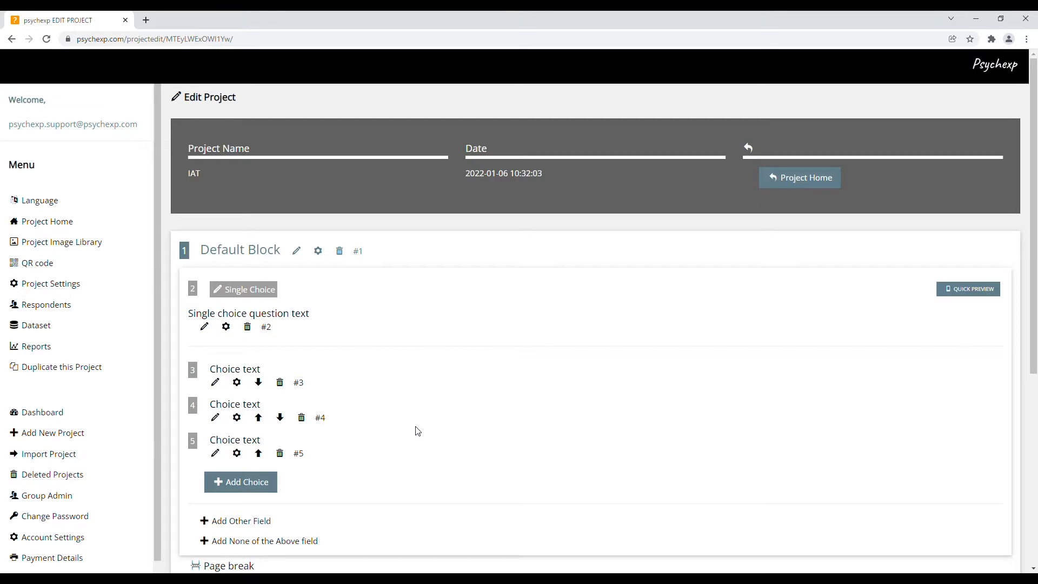
scroll(419, 432, "down", 6)
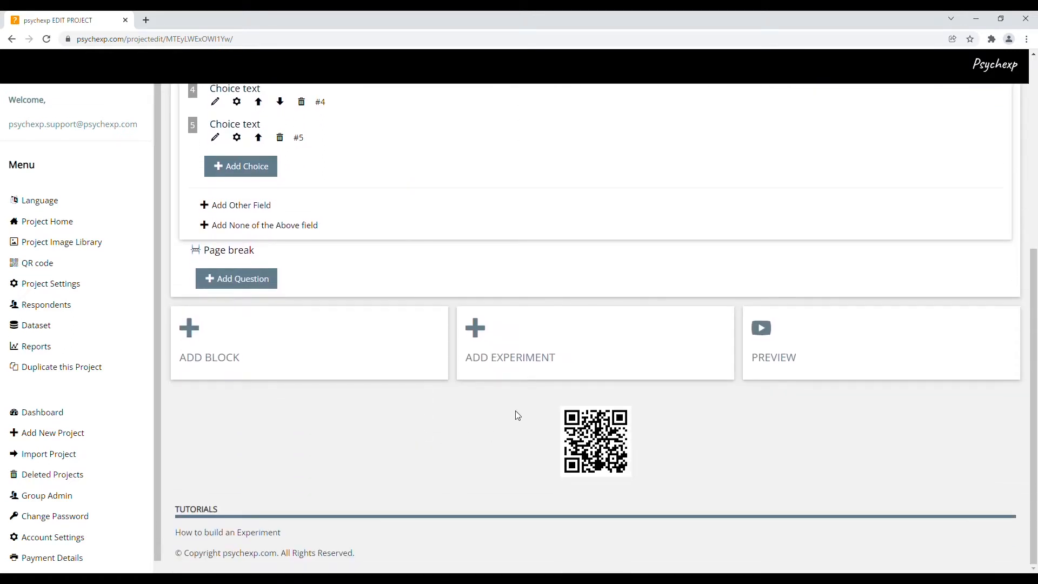
left_click(546, 361)
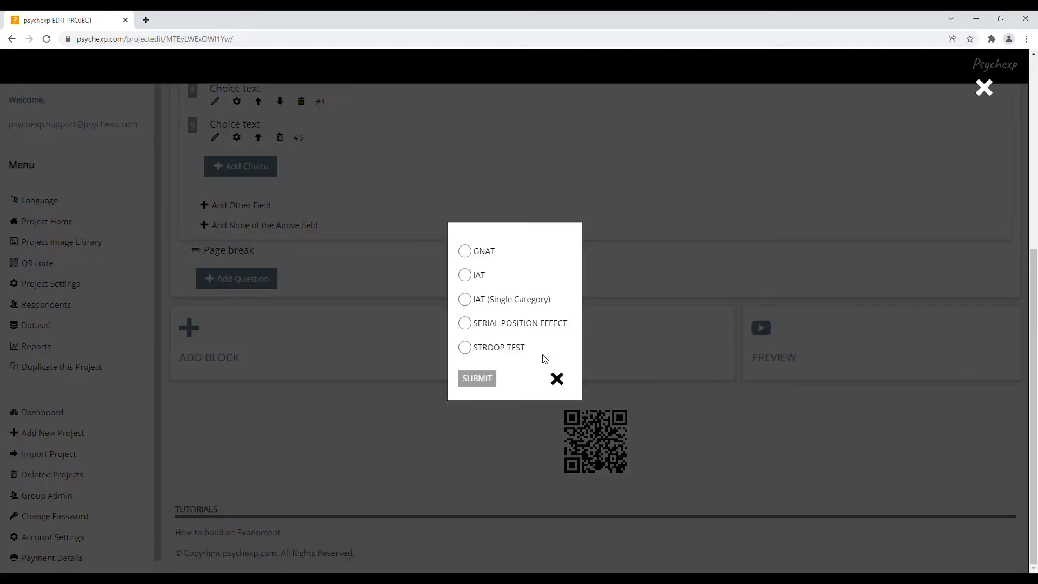
left_click(483, 278)
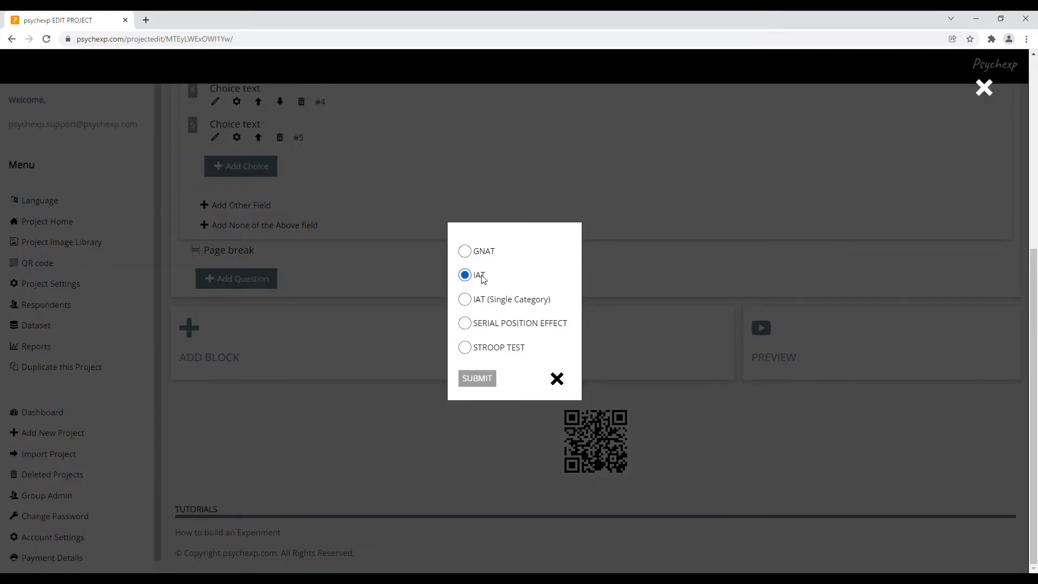
left_click(478, 378)
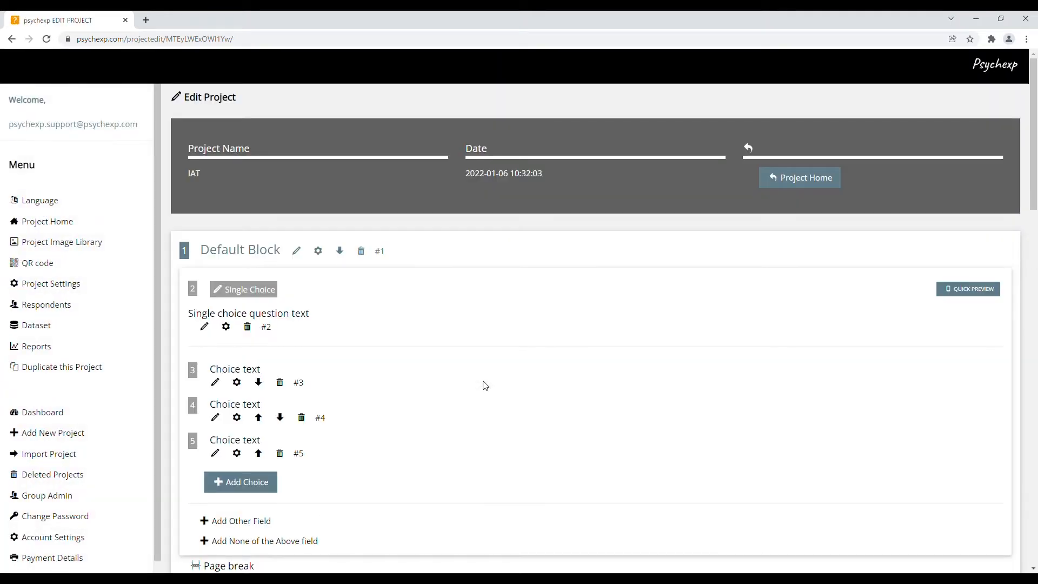
Step: Look through the added IAT block's target and attribute stimuli, and open the project preview
scroll(485, 385, "down", 5)
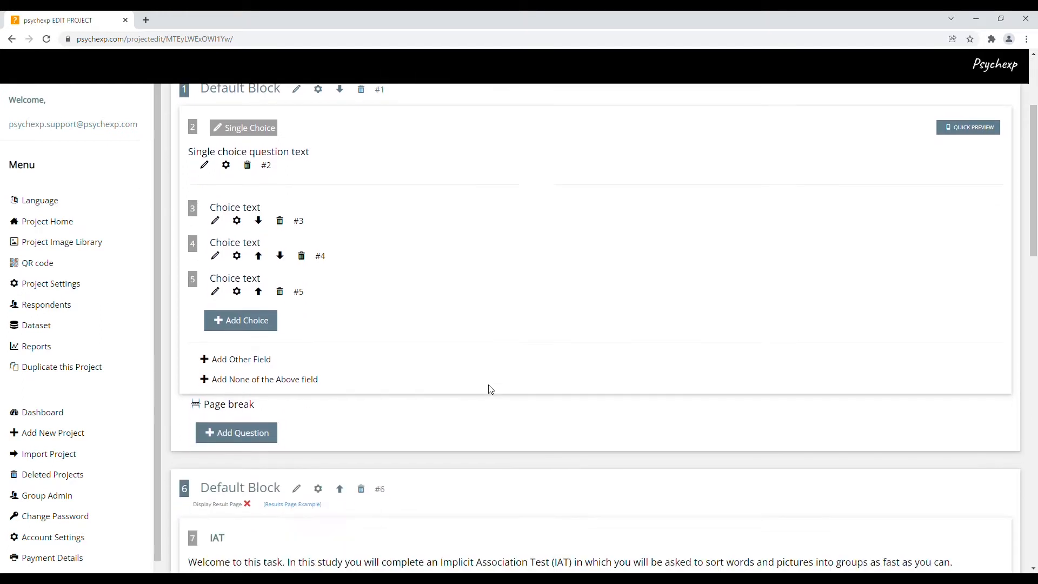
scroll(492, 390, "down", 4)
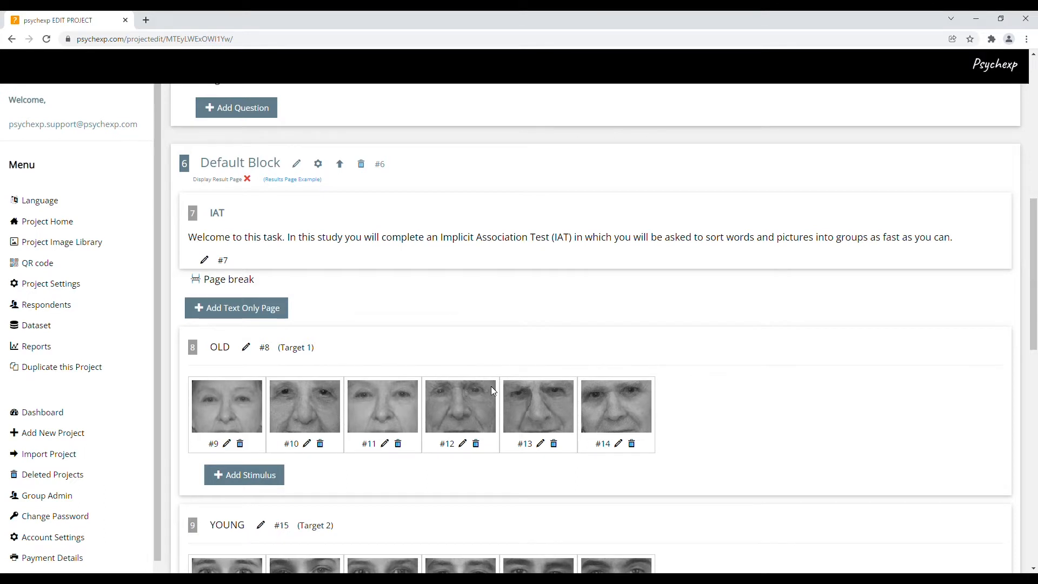
scroll(493, 390, "down", 5)
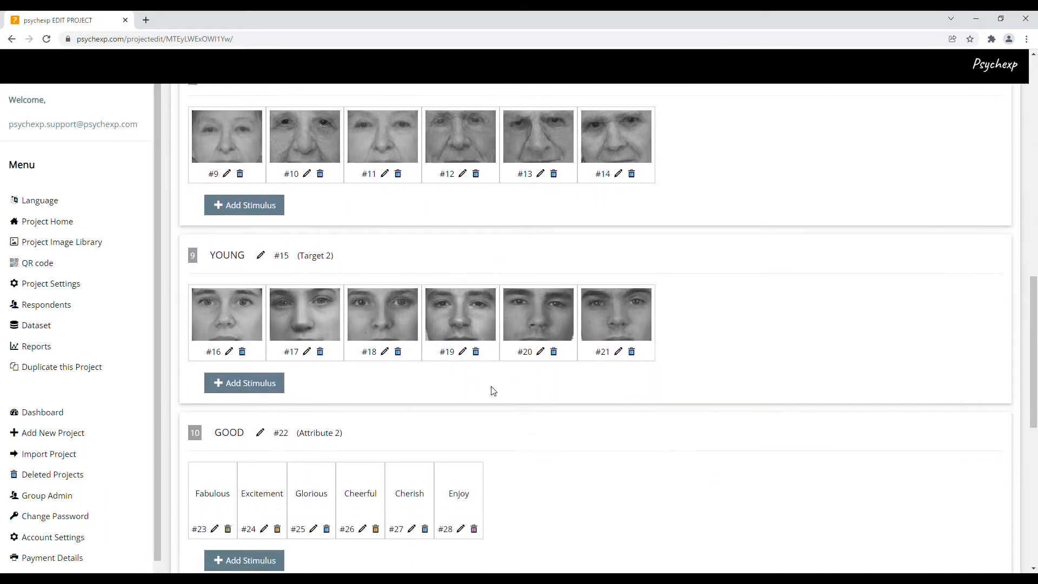
scroll(493, 391, "down", 7)
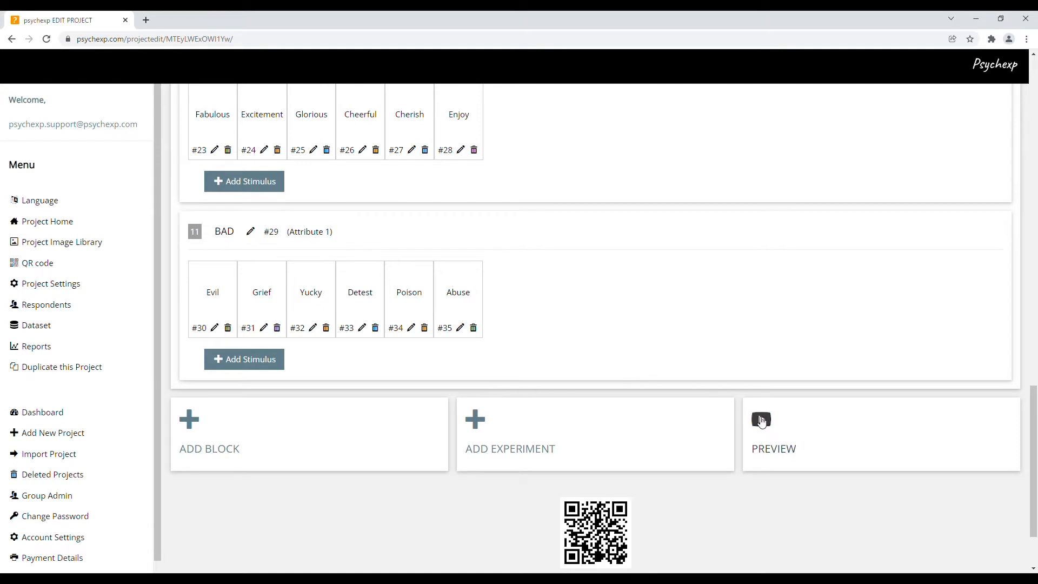
left_click(803, 439)
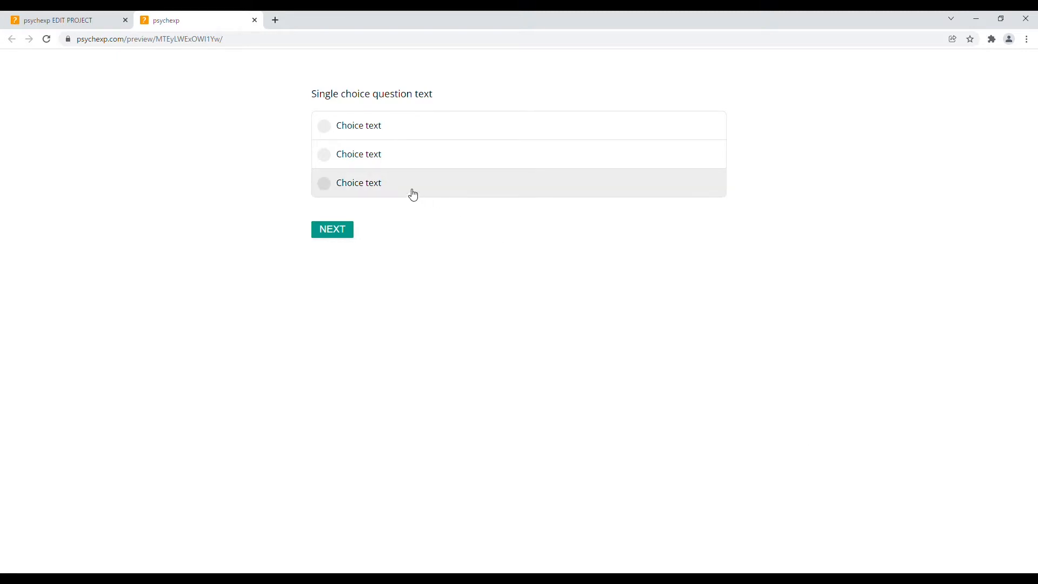
Step: In the preview, answer the single choice question with the third choice and choose Keyboard as the data input device
left_click(380, 184)
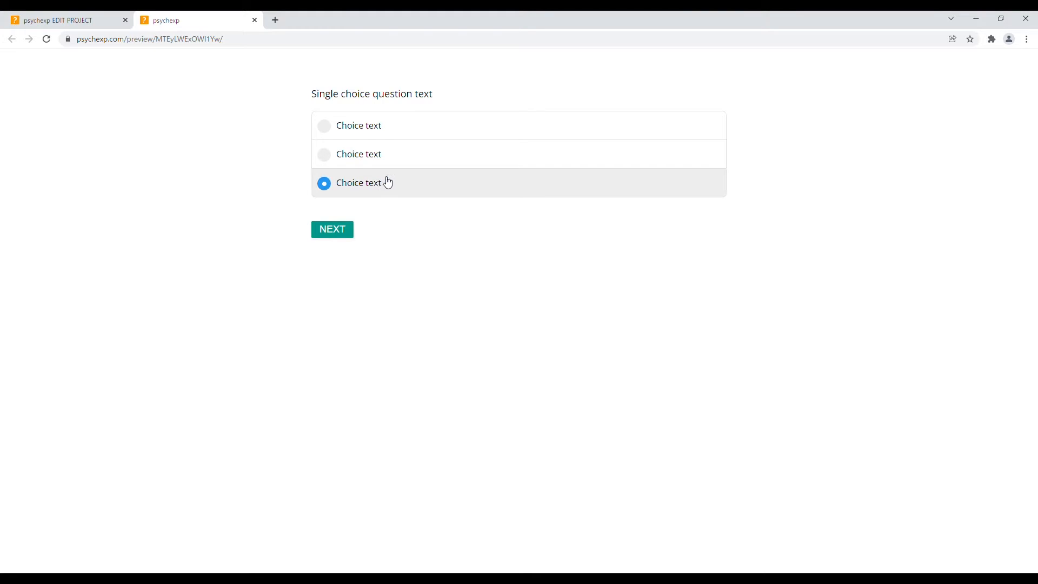
left_click(333, 232)
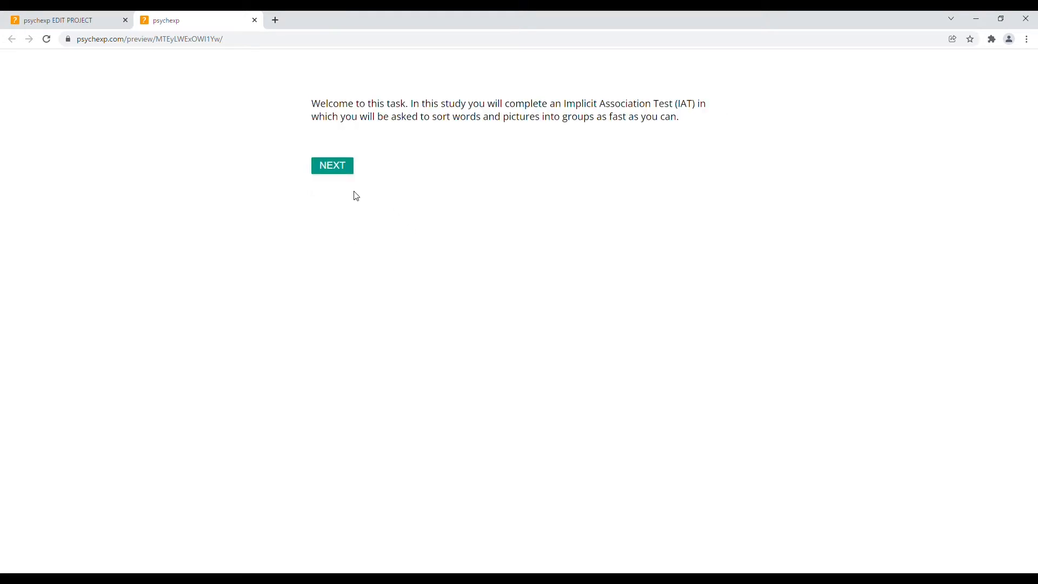
left_click(337, 168)
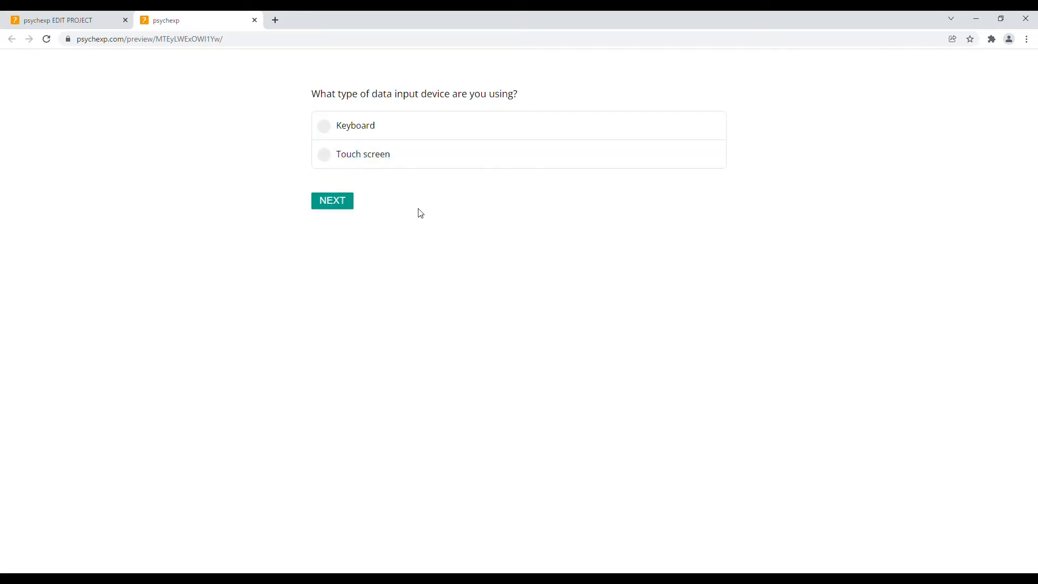
left_click(365, 131)
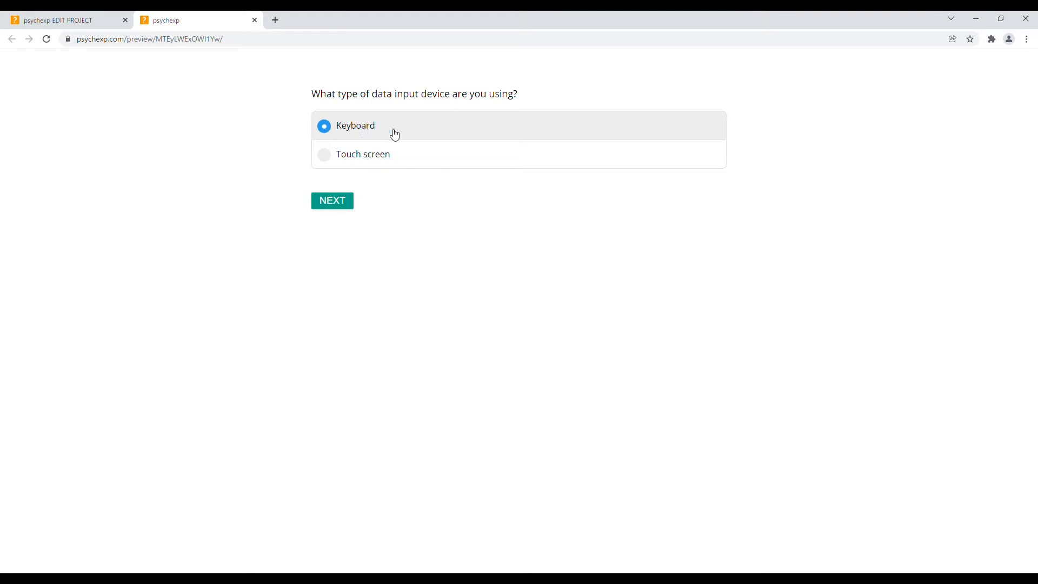
left_click(342, 205)
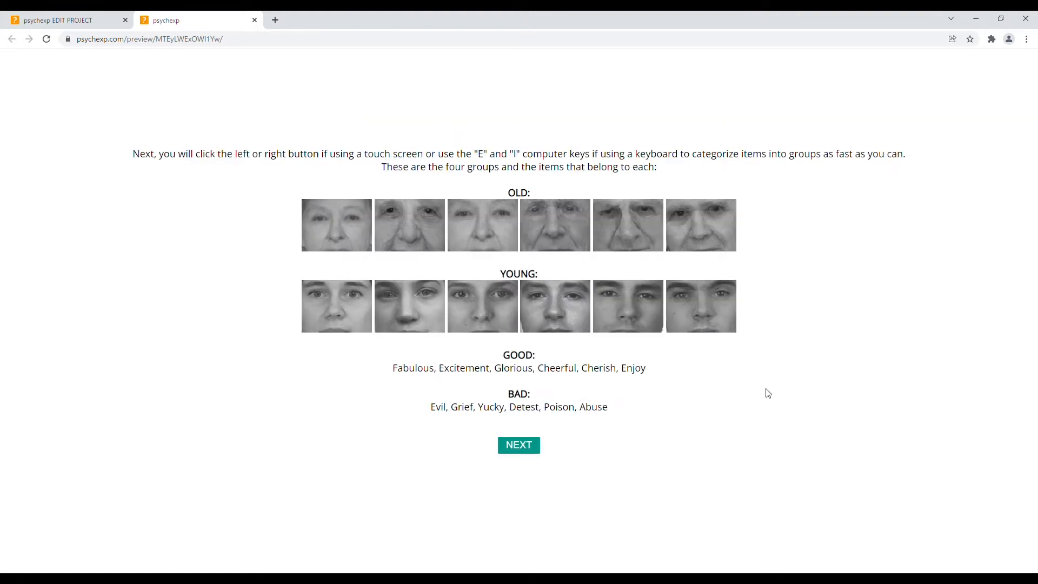
Step: Run the preview's first sorting block, categorizing the faces as OLD or YOUNG, and close the preview to return to the project editor
left_click(519, 448)
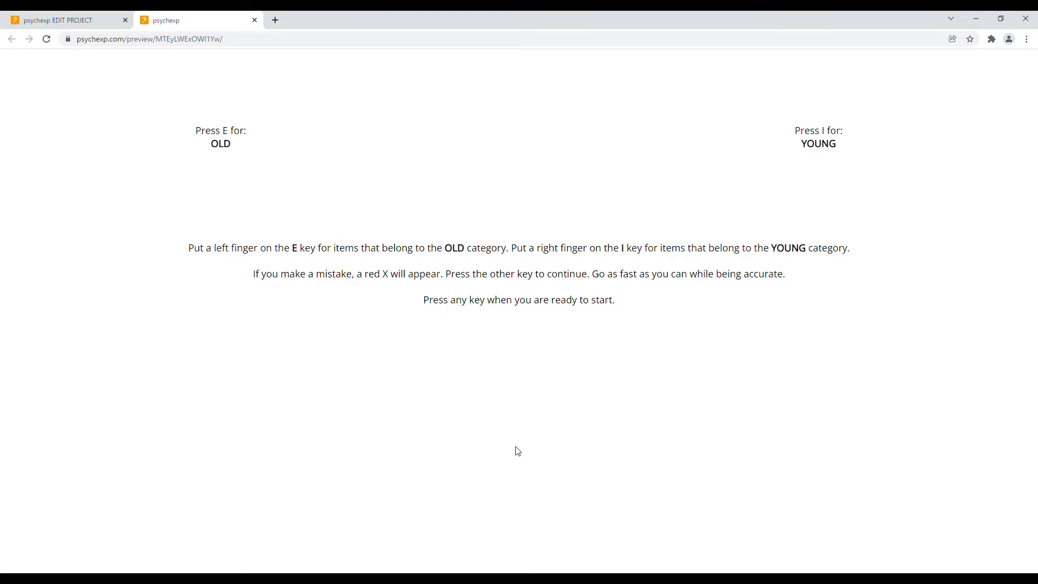
key("space")
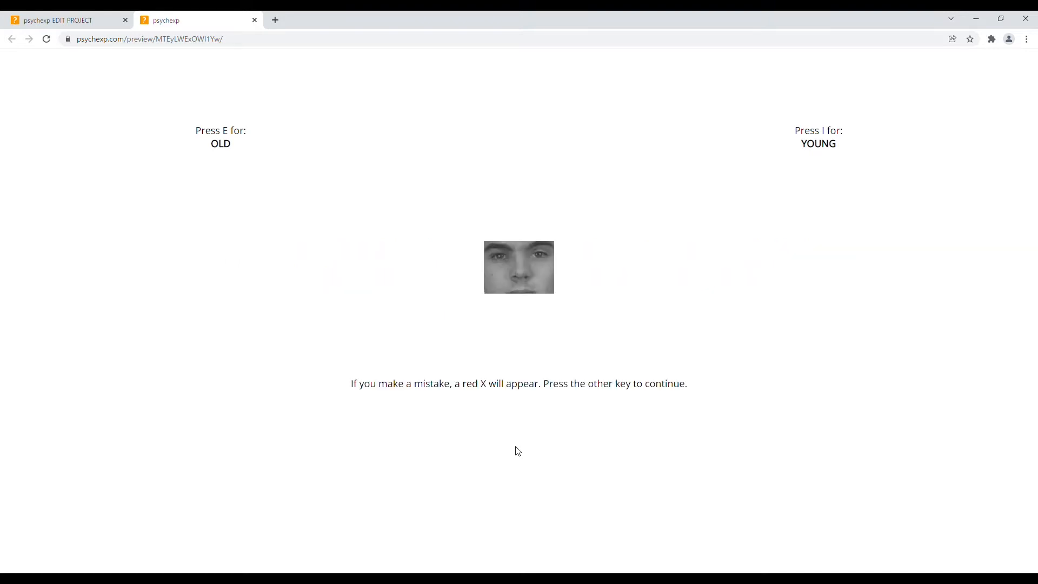
key("i")
key("e")
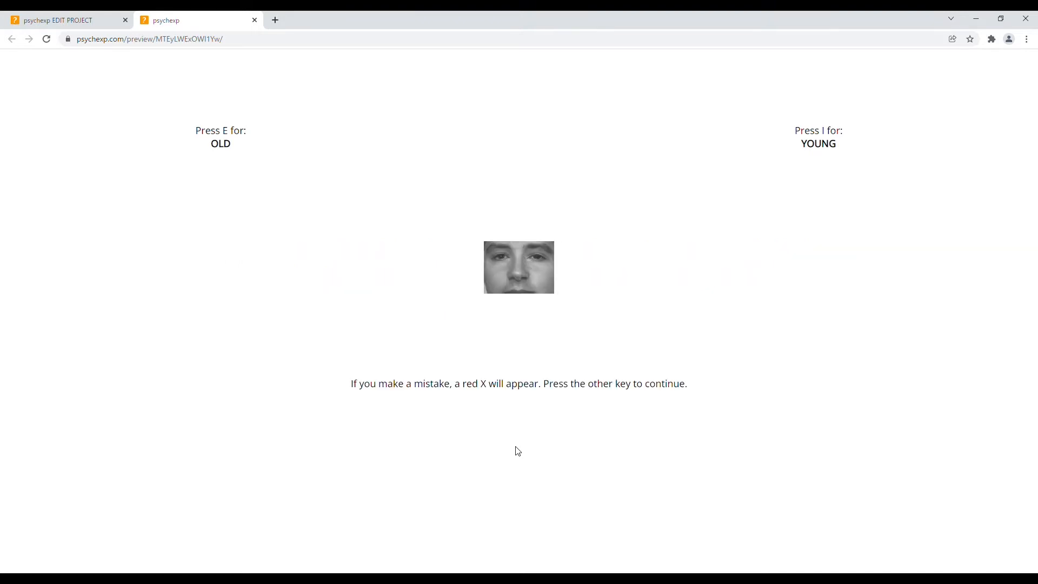
key("i")
key("i")
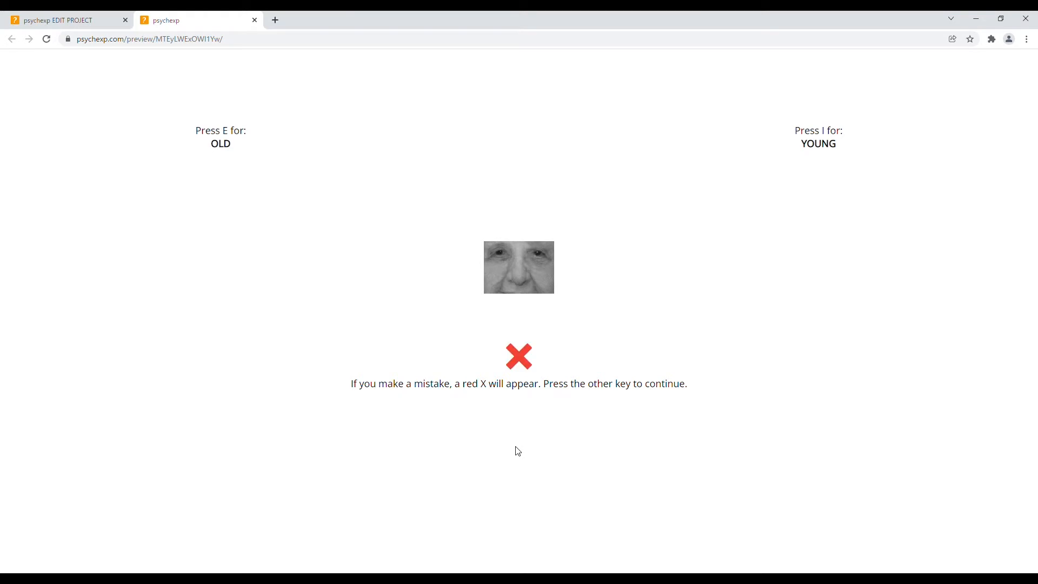
key("e")
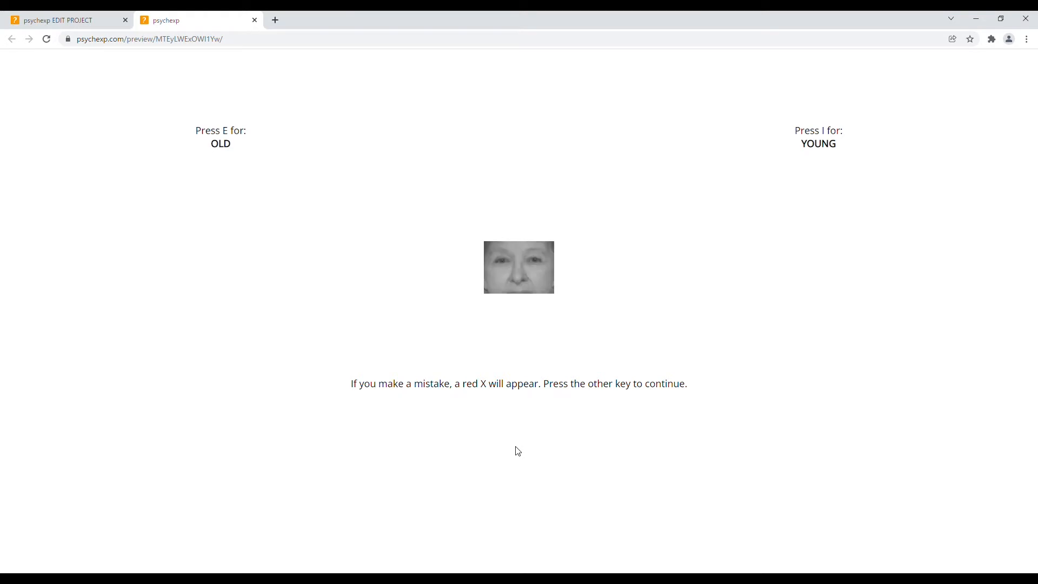
key("e")
key("i")
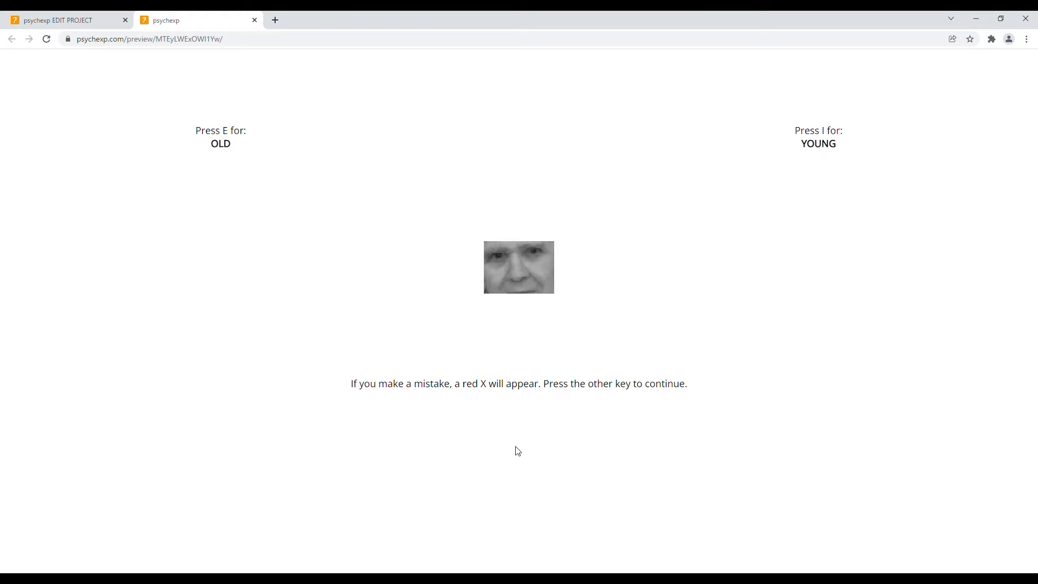
key("e")
key("e")
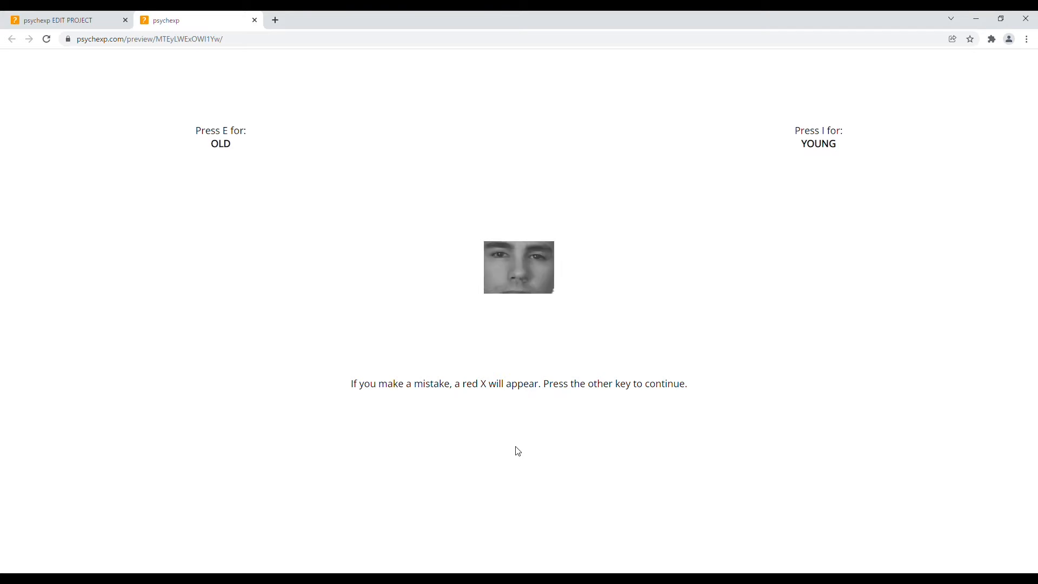
key("i")
key("i")
key("e")
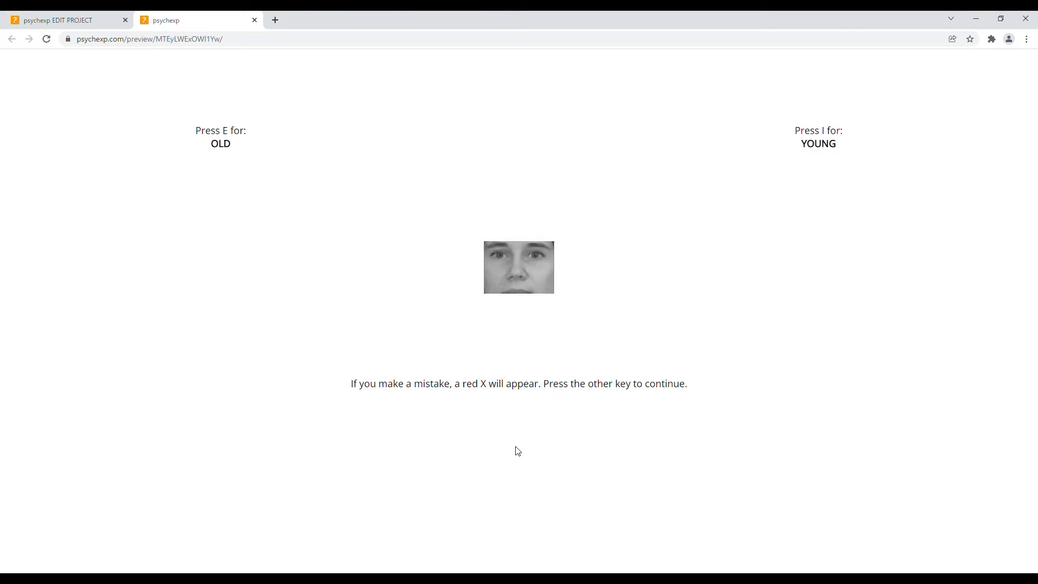
key("e")
key("e")
key("e")
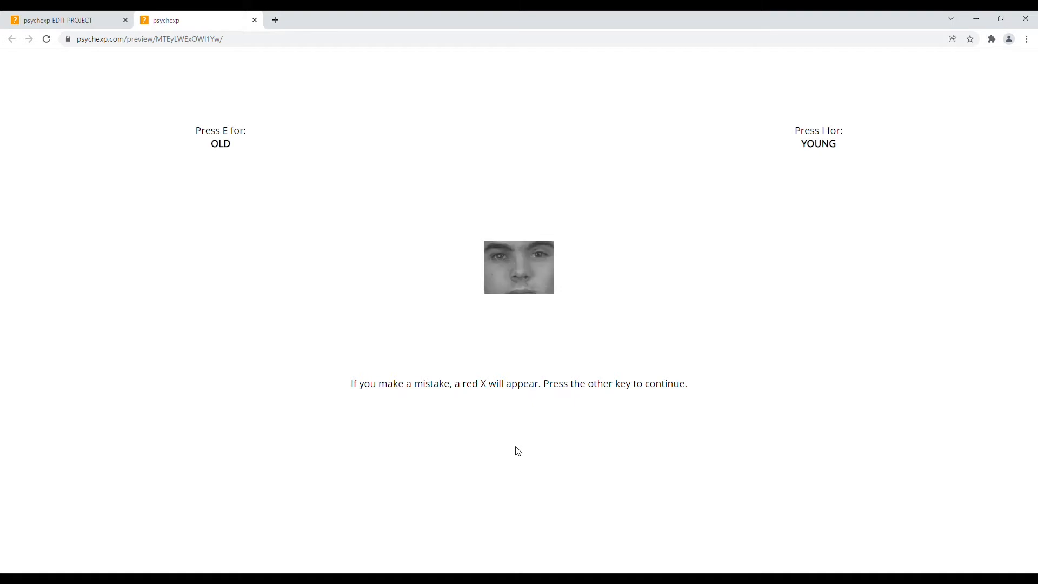
key("i")
key("i")
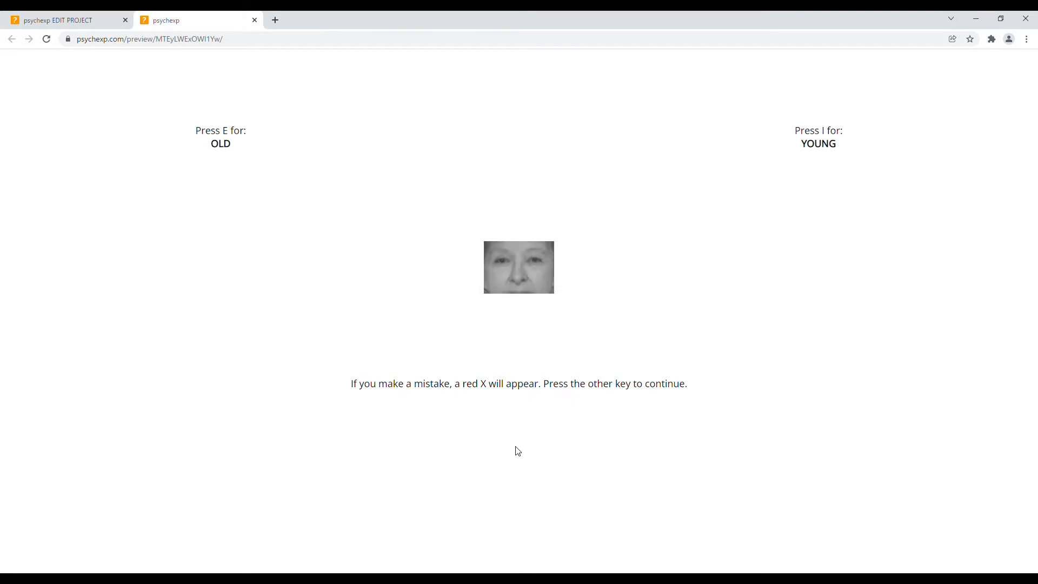
key("e")
key("e")
key("i")
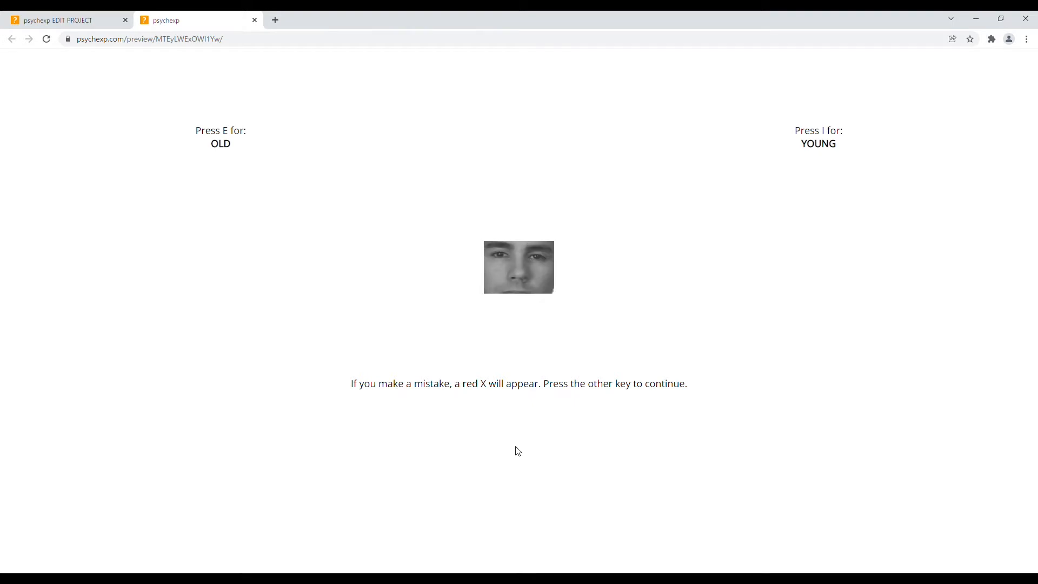
key("i")
key("e")
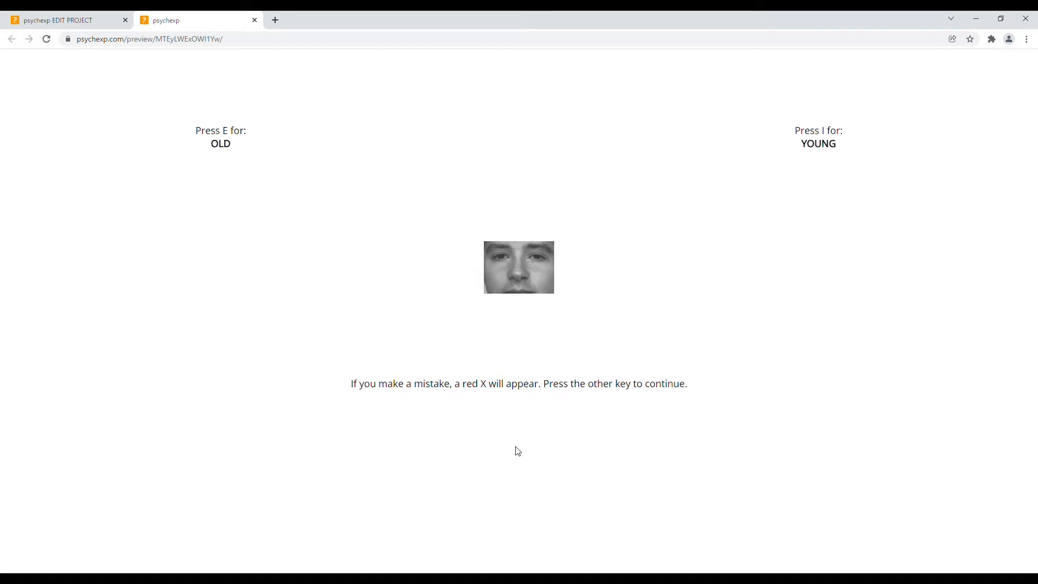
key("i")
key("e")
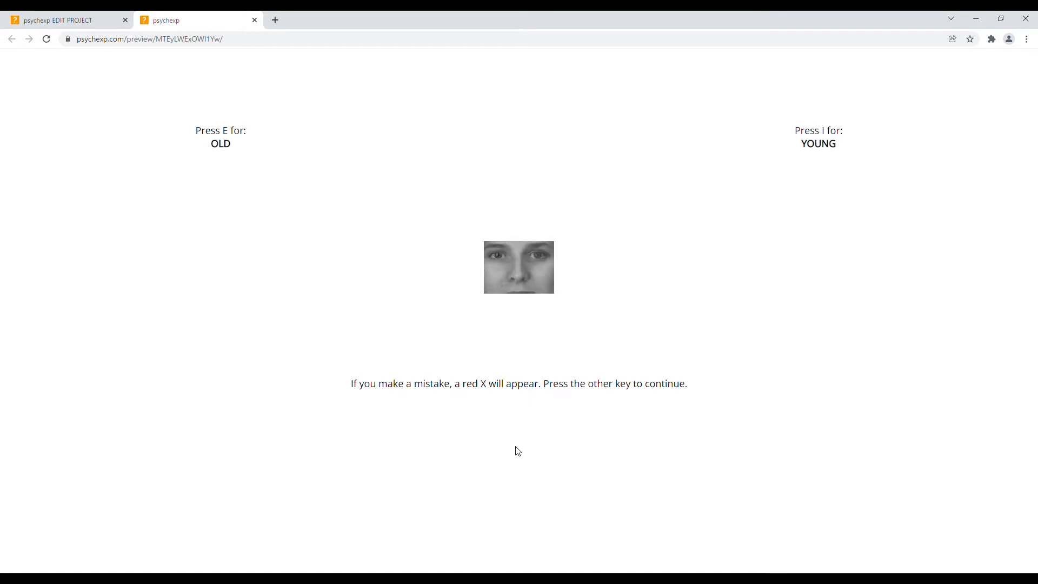
key("i")
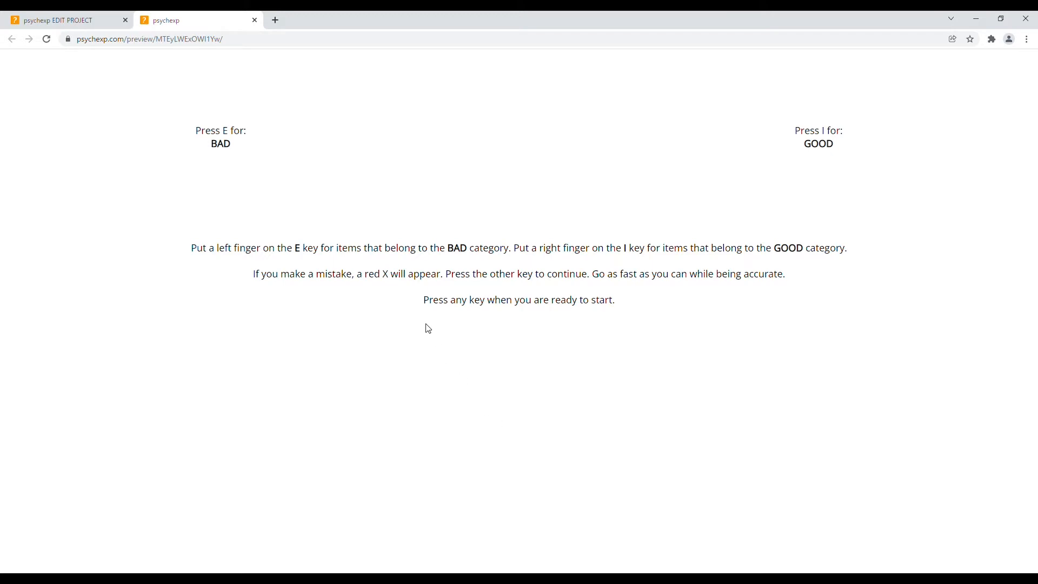
left_click(255, 21)
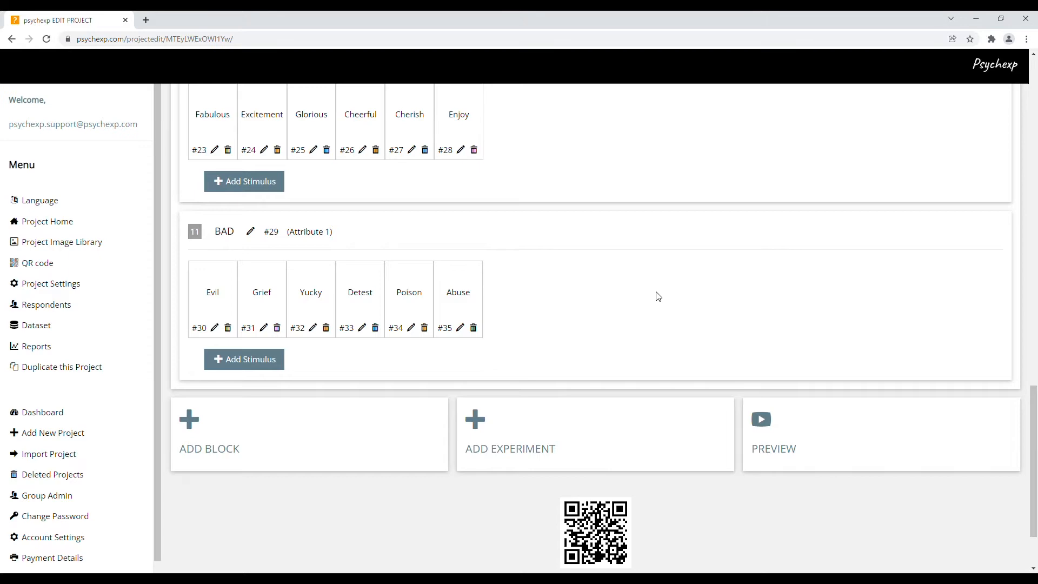
scroll(659, 297, "up", 10)
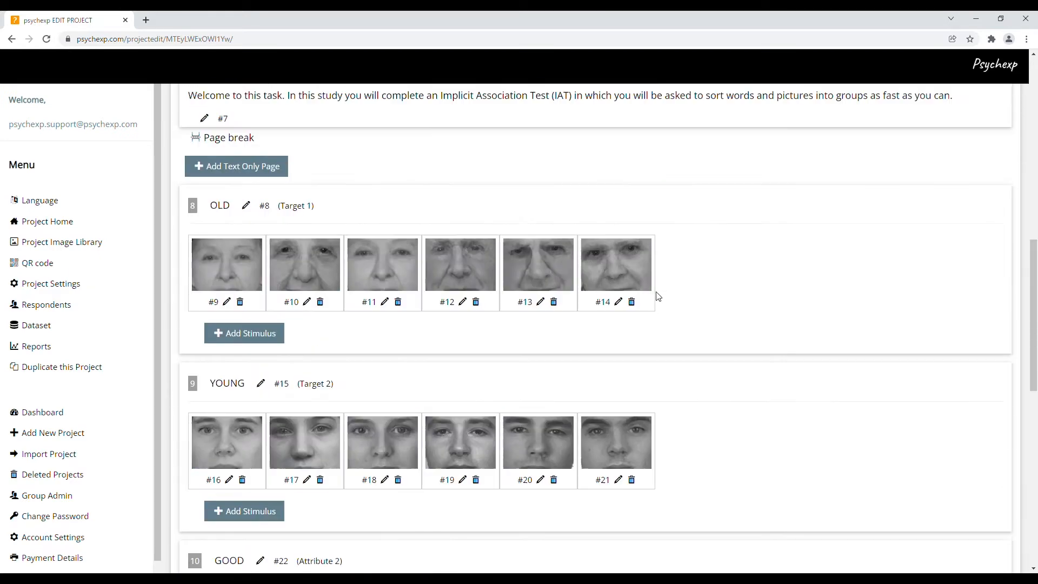
Step: Change the first question's type from Single Choice to Multiple Choice
scroll(658, 296, "up", 7)
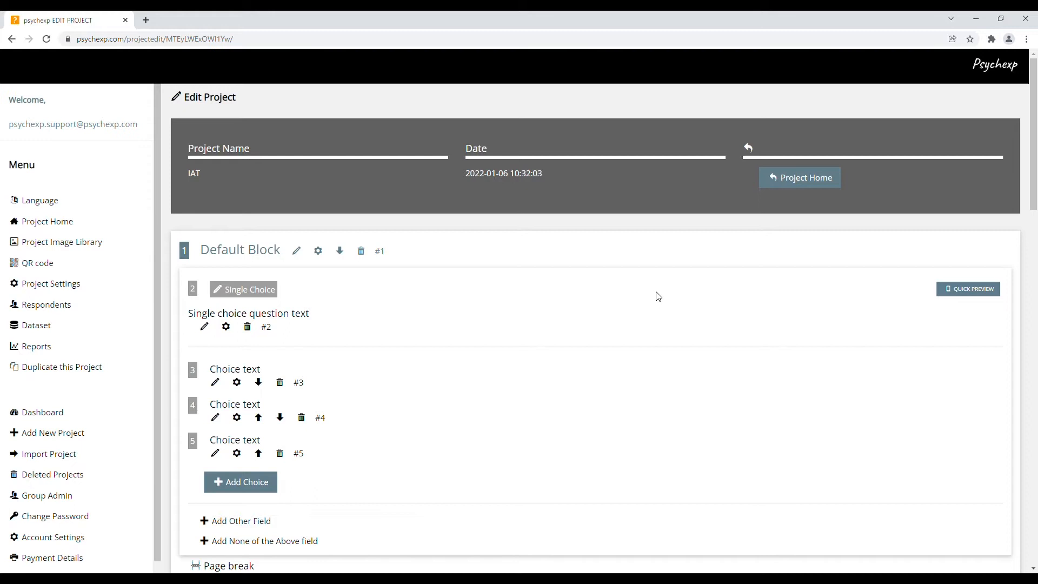
left_click(263, 294)
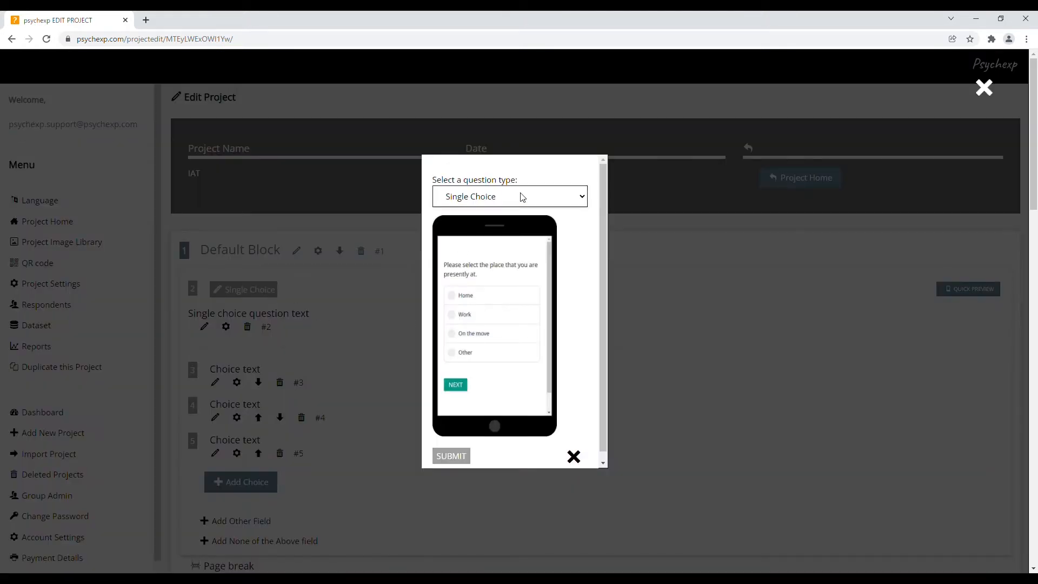
left_click(511, 238)
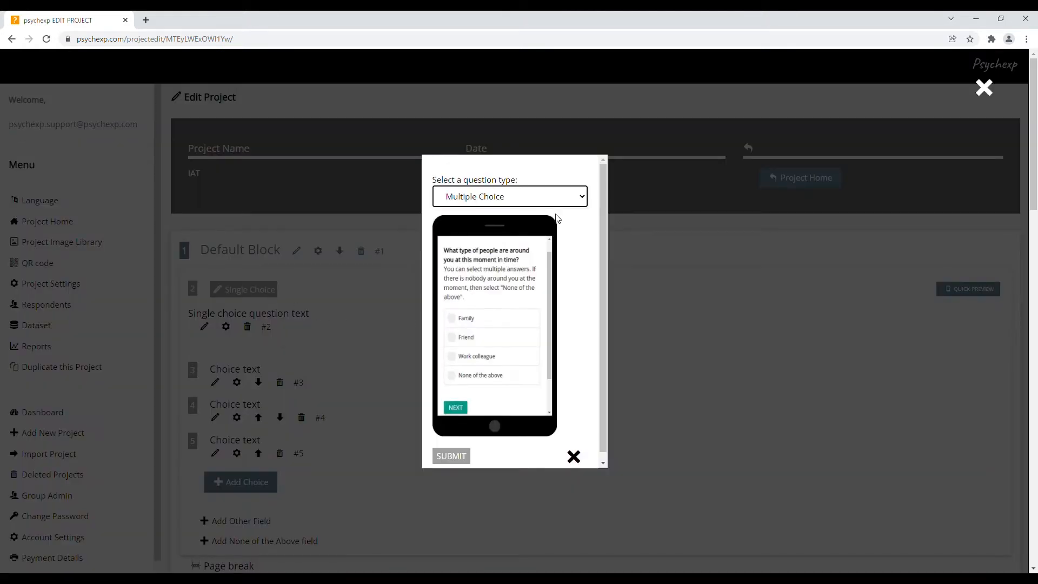
key("Down")
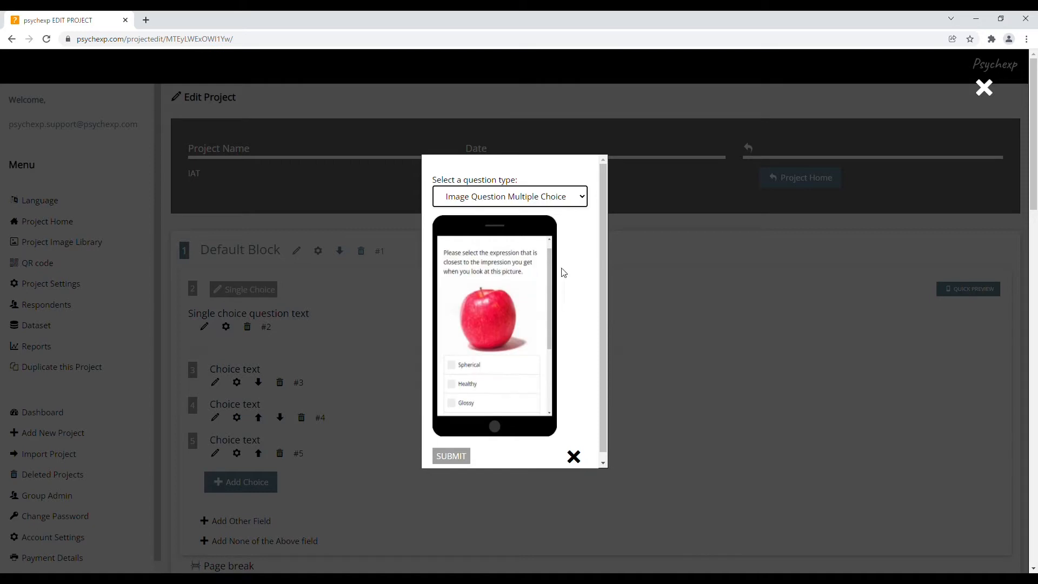
key("Up")
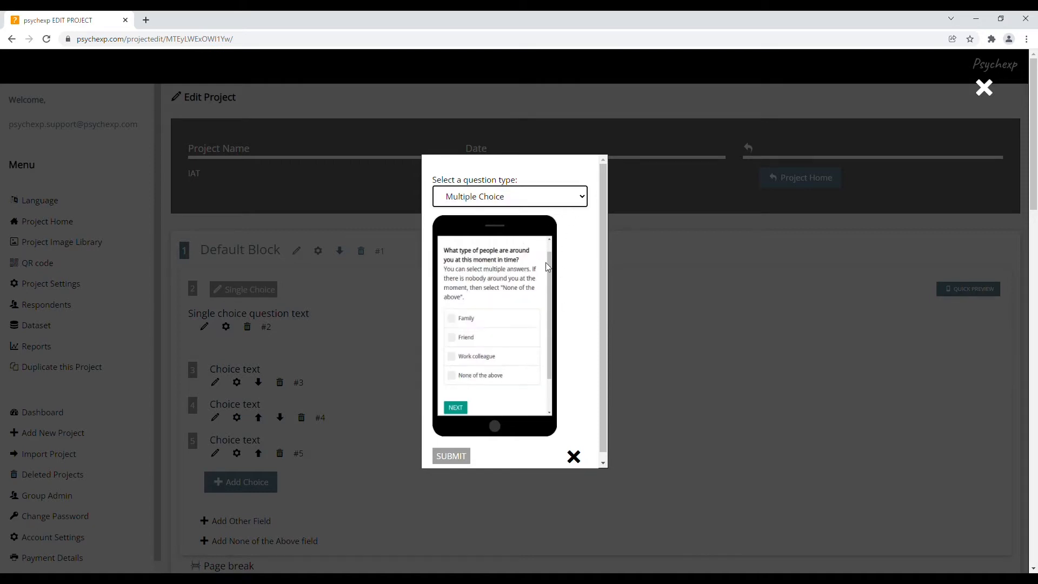
left_click(460, 457)
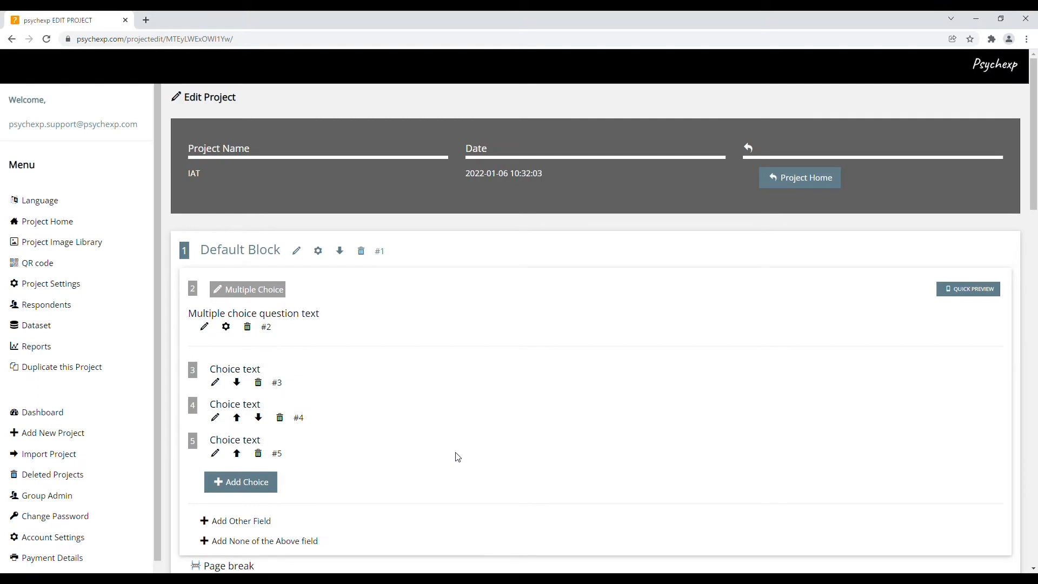
Step: Change the question's wording to "Multiple choice question text test" and save it
left_click(206, 328)
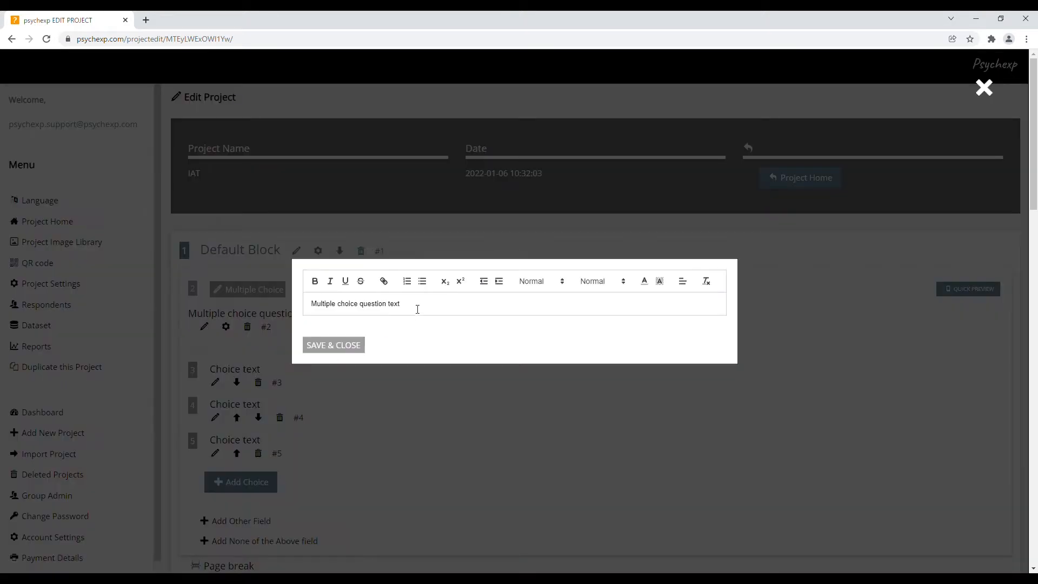
type("test")
left_click(333, 346)
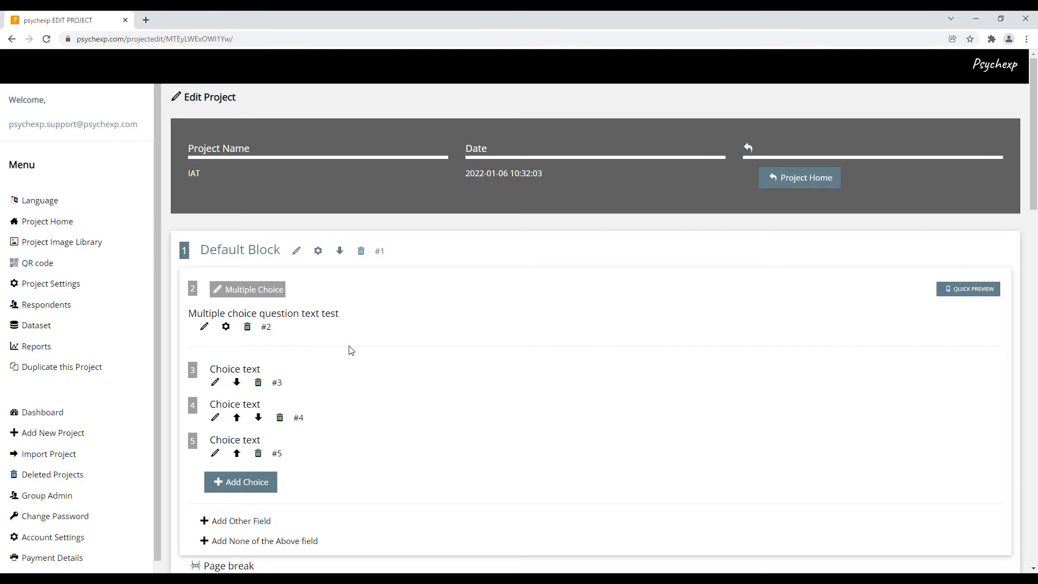
Step: Examine the multiple choice question's settings, toggling Randomize Choices on and off, and leave without saving
left_click(227, 327)
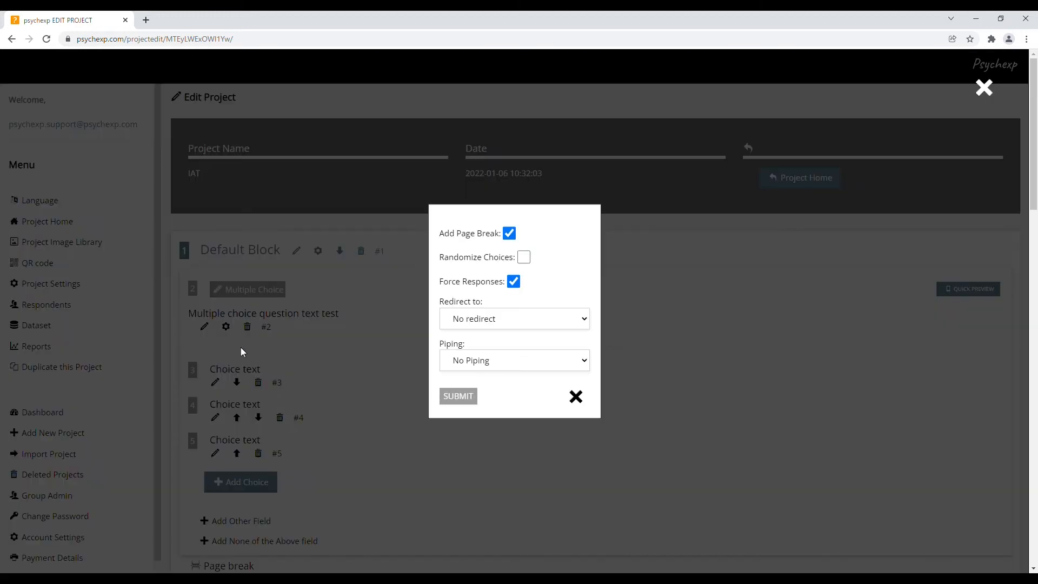
left_click(525, 259)
left_click(528, 257)
left_click(578, 398)
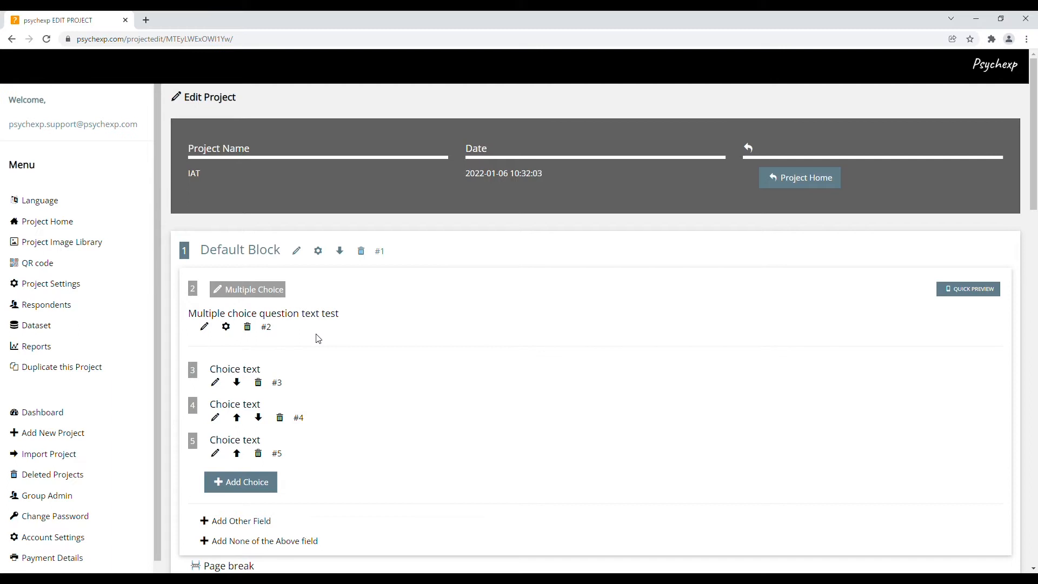
Step: Quick-preview the multiple choice question, tick its second choice, toggle the first on and off, and close the preview
scroll(399, 378, "down", 2)
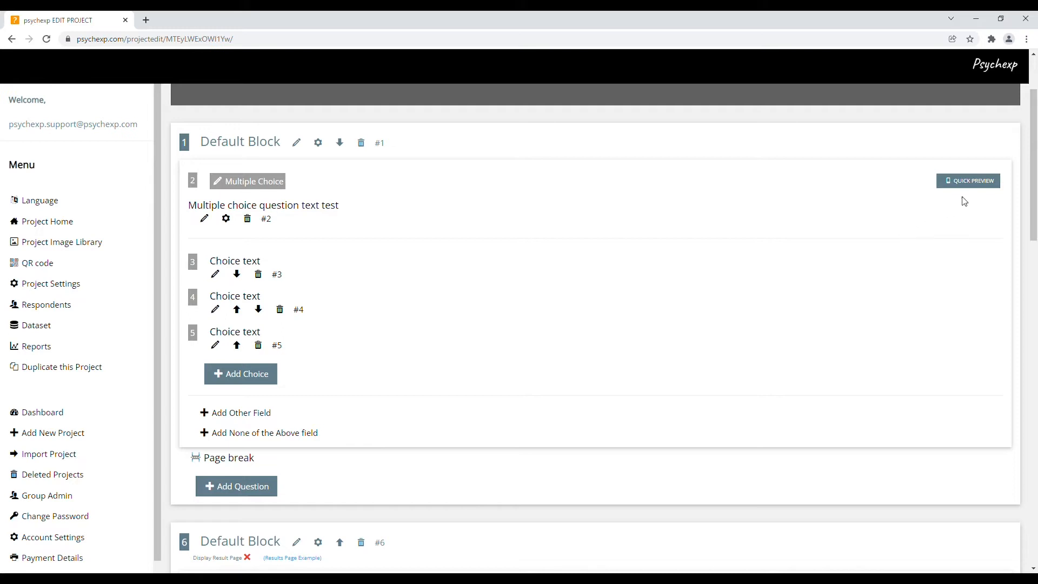
left_click(976, 185)
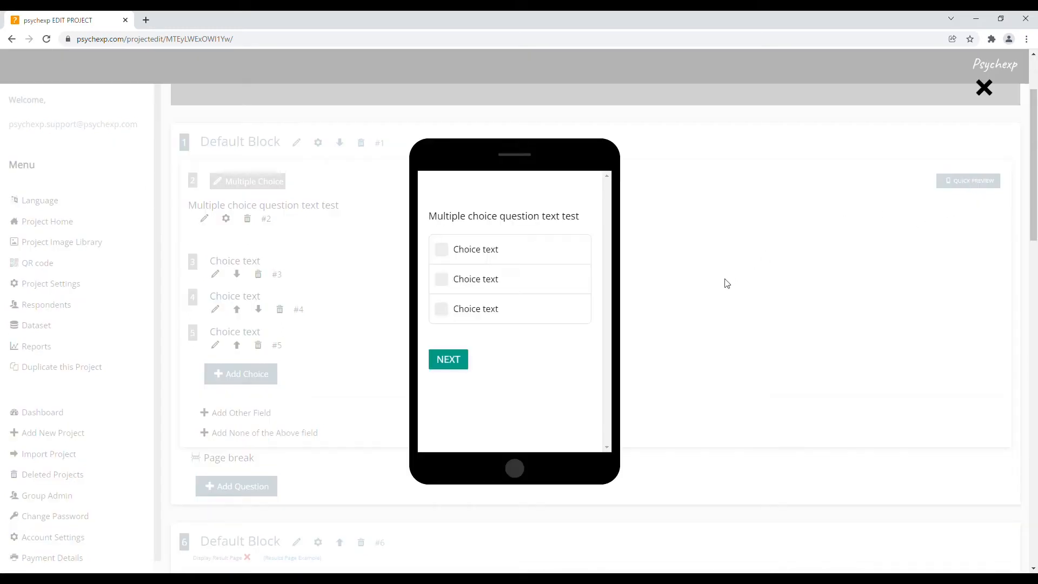
left_click(535, 281)
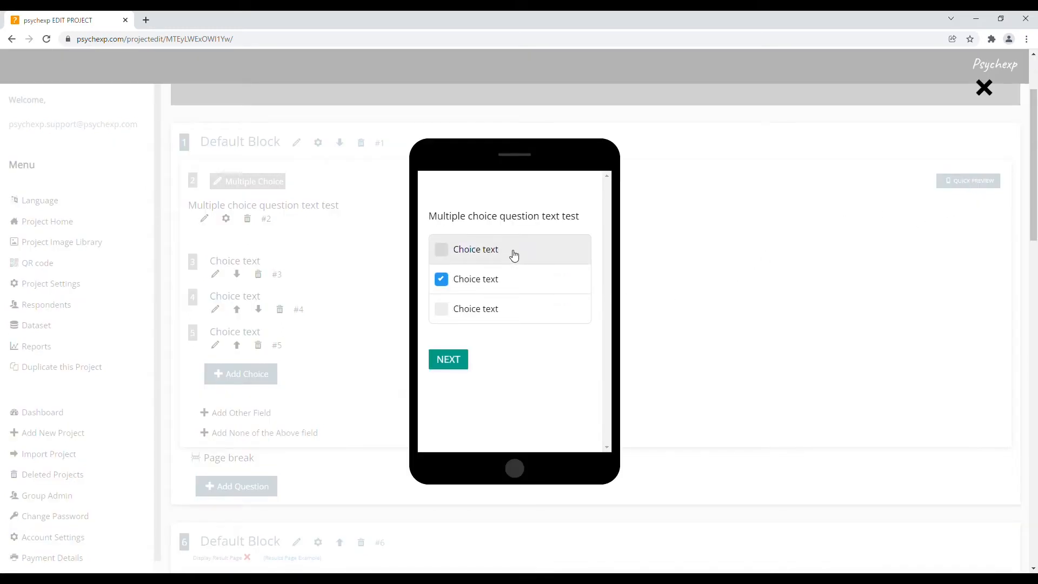
left_click(515, 253)
left_click(514, 254)
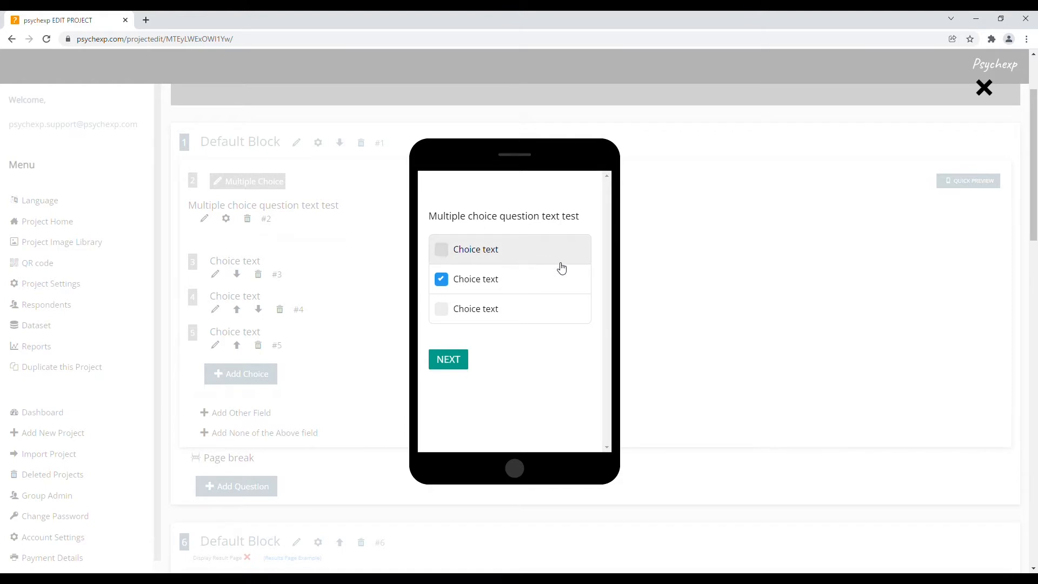
left_click(701, 343)
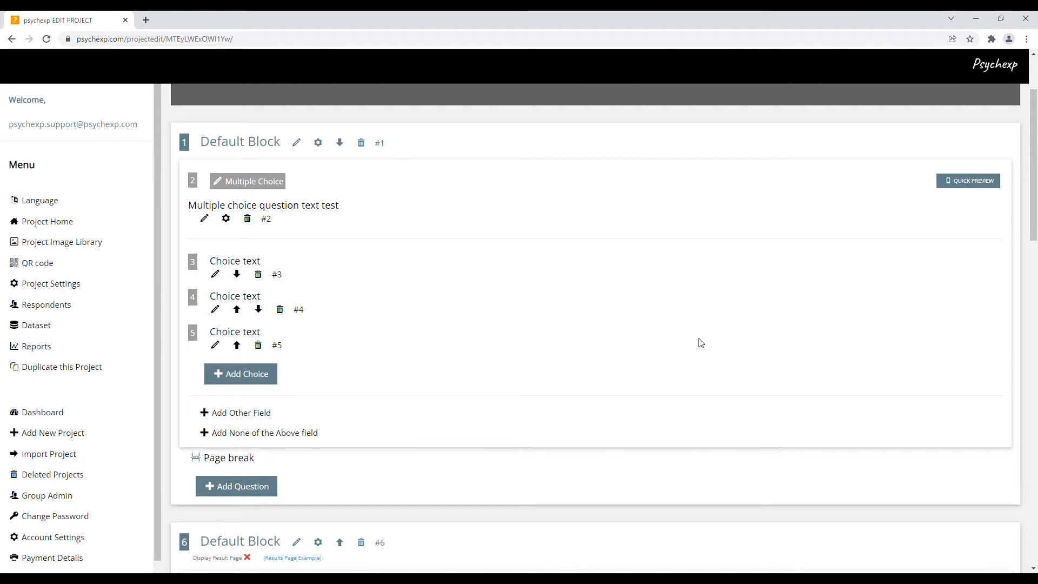
Step: Rename the block that contains the IAT as Block1
scroll(698, 346, "down", 7)
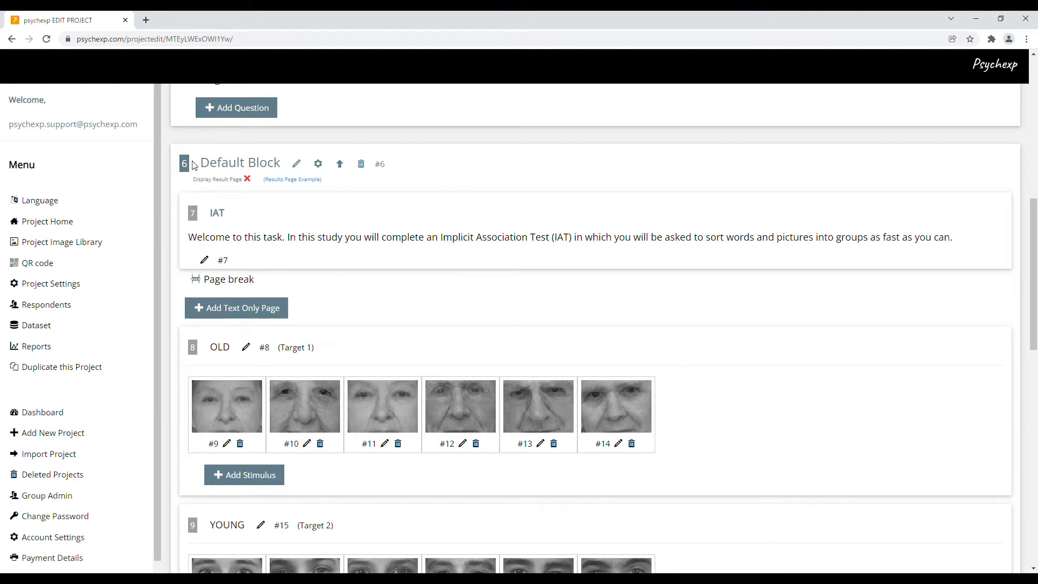
left_click_drag(201, 164, 281, 164)
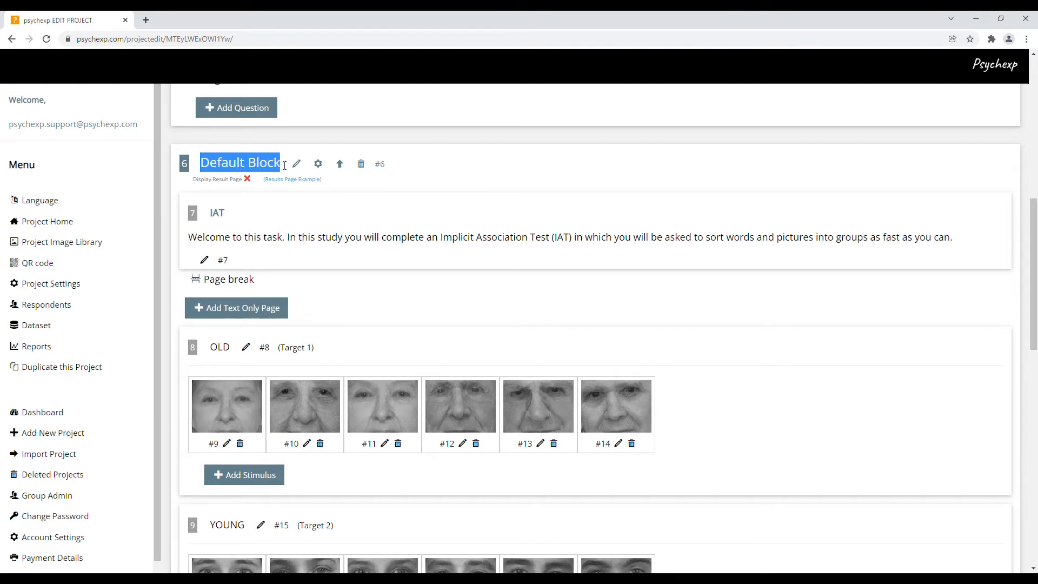
left_click(423, 185)
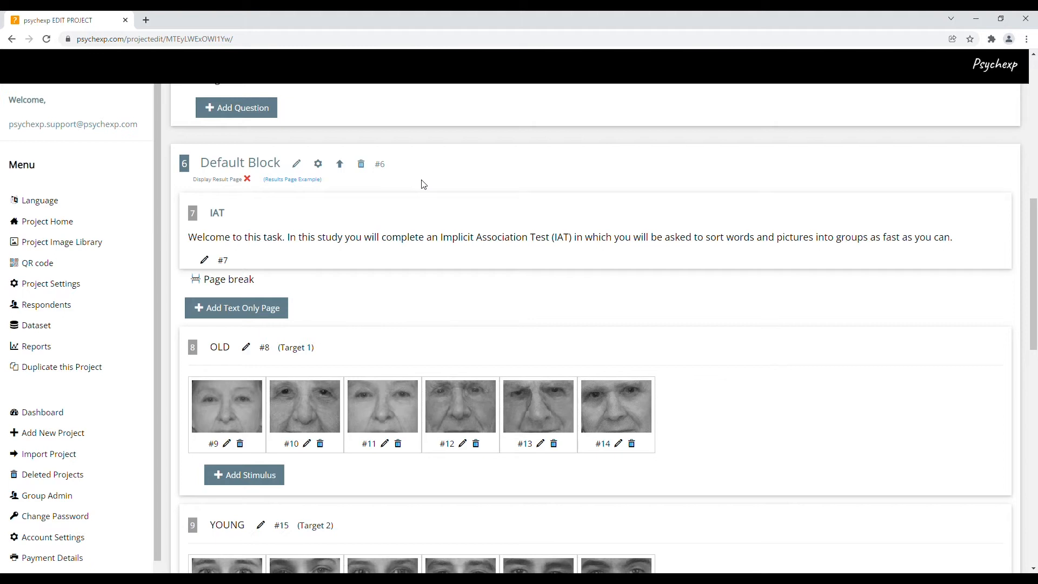
left_click(298, 164)
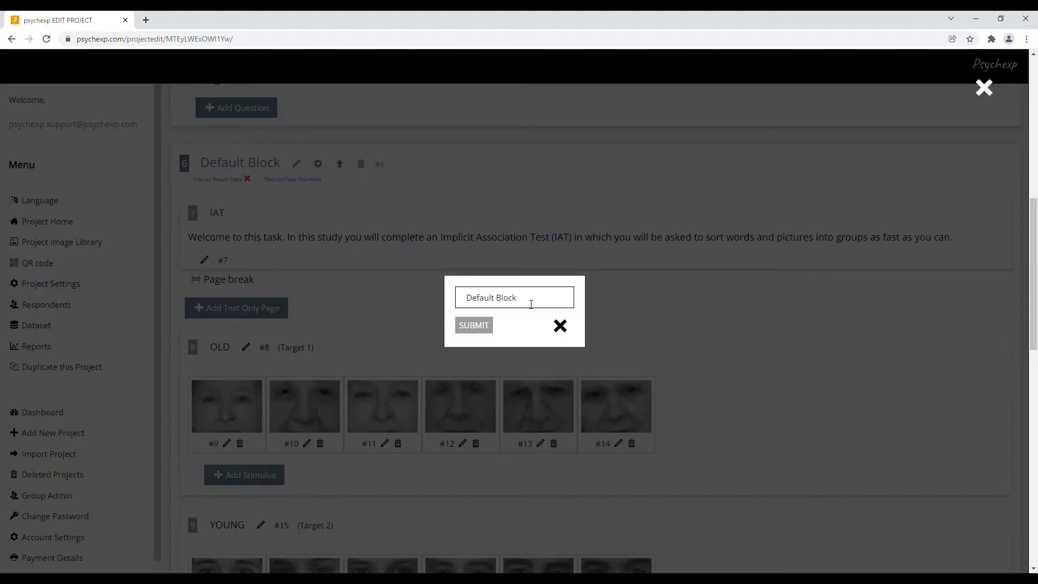
mouse_move(530, 299)
left_mouse_down()
mouse_move(479, 302)
mouse_move(462, 293)
left_mouse_up()
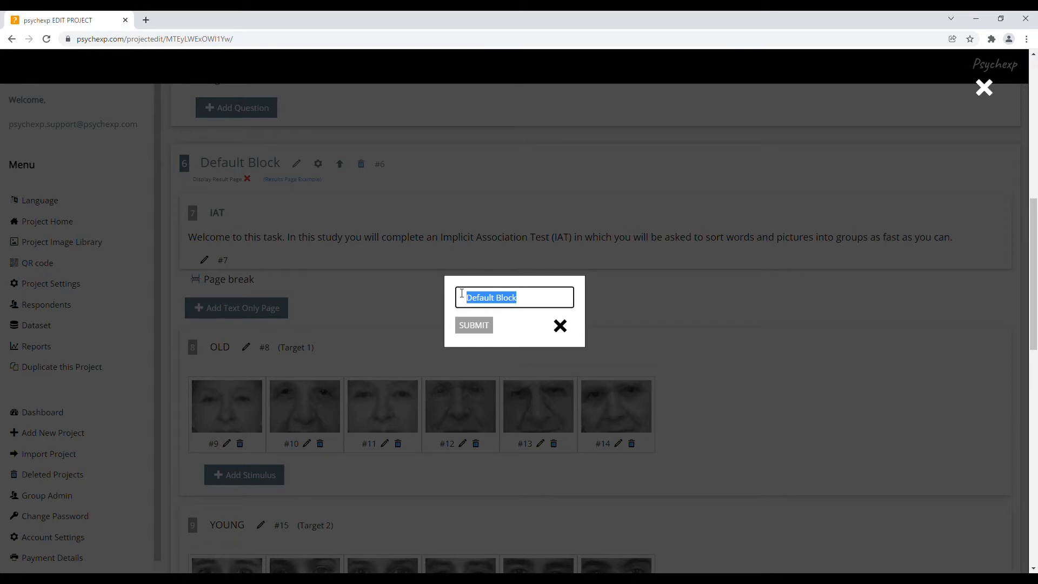
type("Block1")
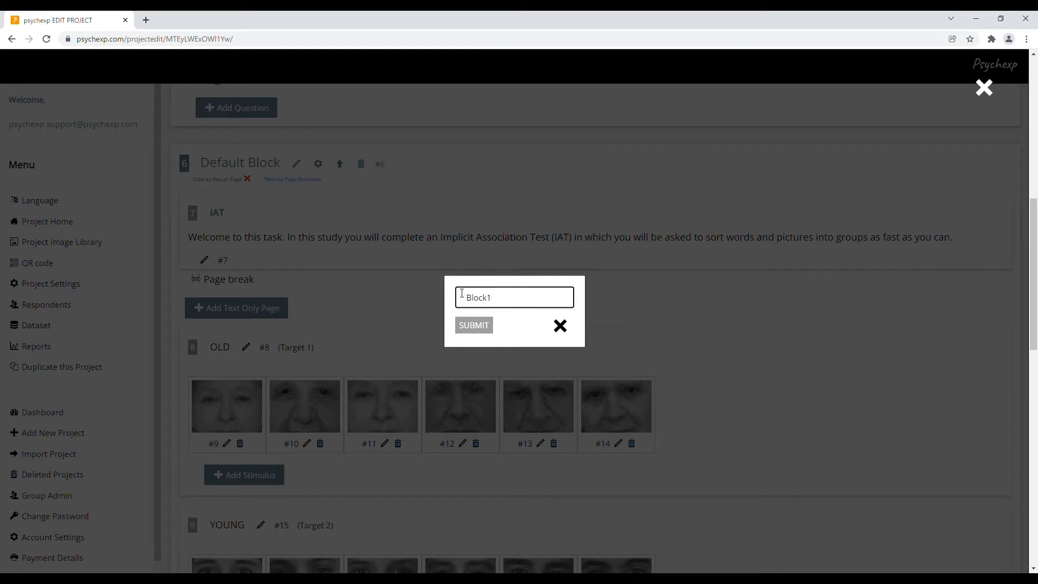
left_click(488, 327)
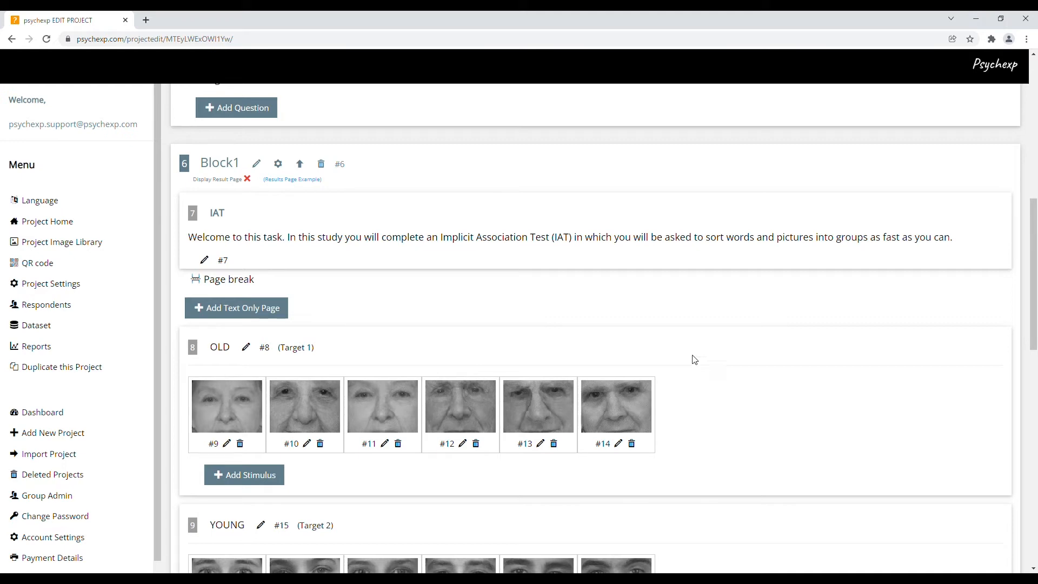
Step: Enable Display Result Page in Block1's settings, and view the results page example
left_click(279, 164)
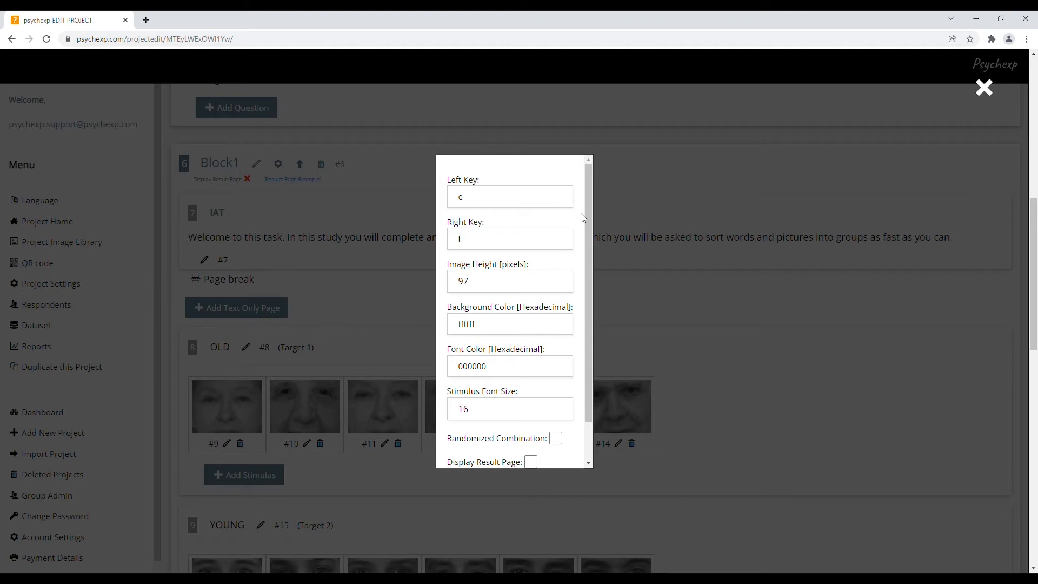
left_click_drag(586, 222, 595, 269)
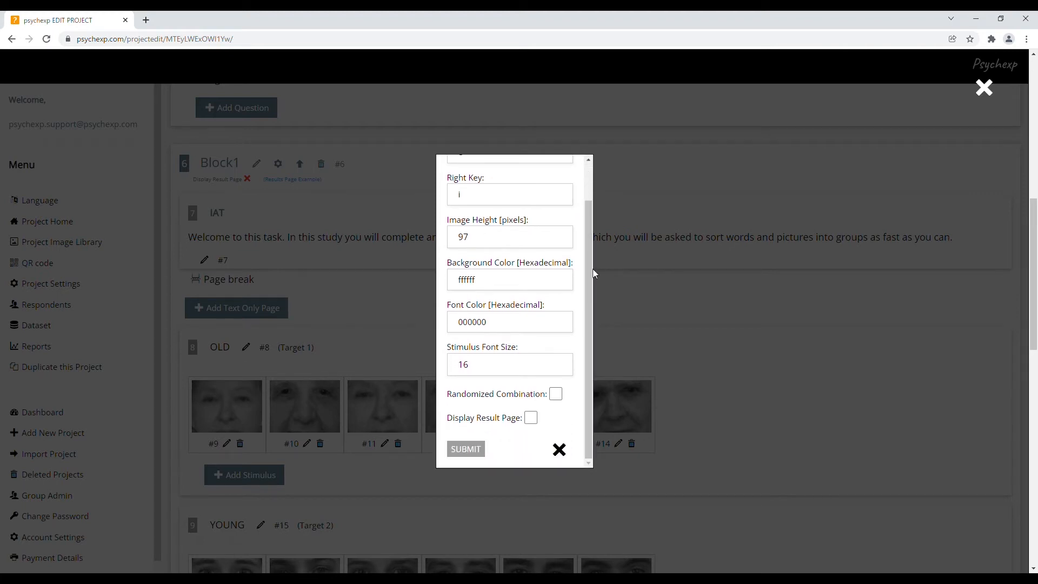
left_click(545, 282)
left_click(544, 329)
left_click(532, 419)
left_click(480, 449)
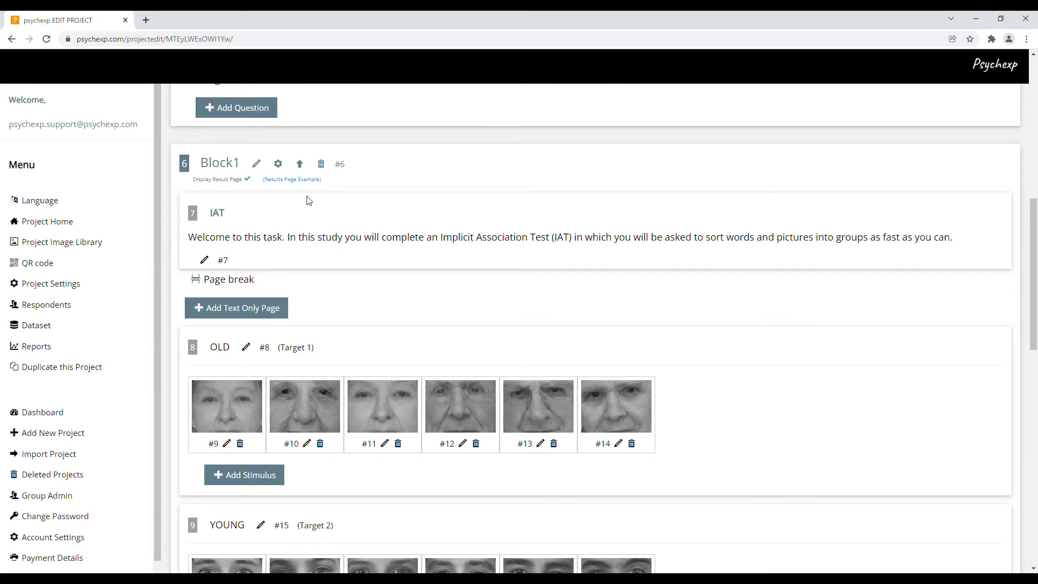
left_click(301, 180)
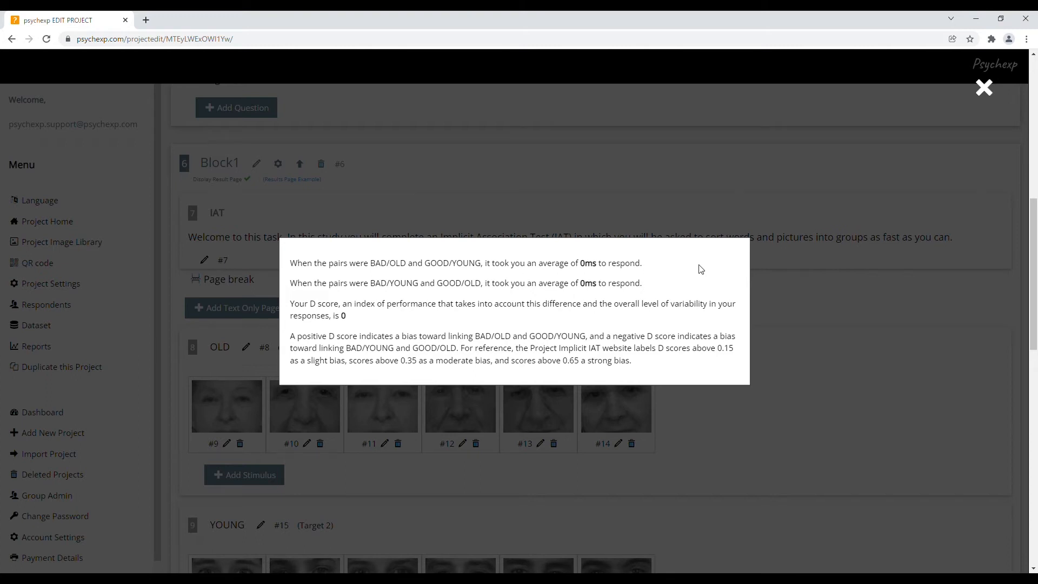
left_click(789, 302)
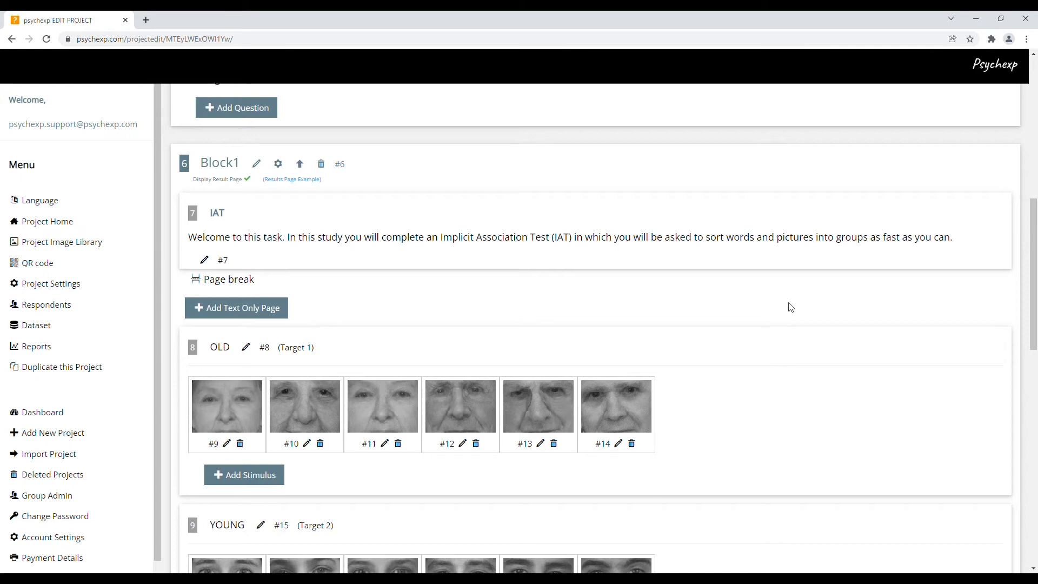
Step: In the IAT welcome text, put "Welcome to this task." on its own line in bold and save it
left_click_drag(190, 238, 955, 241)
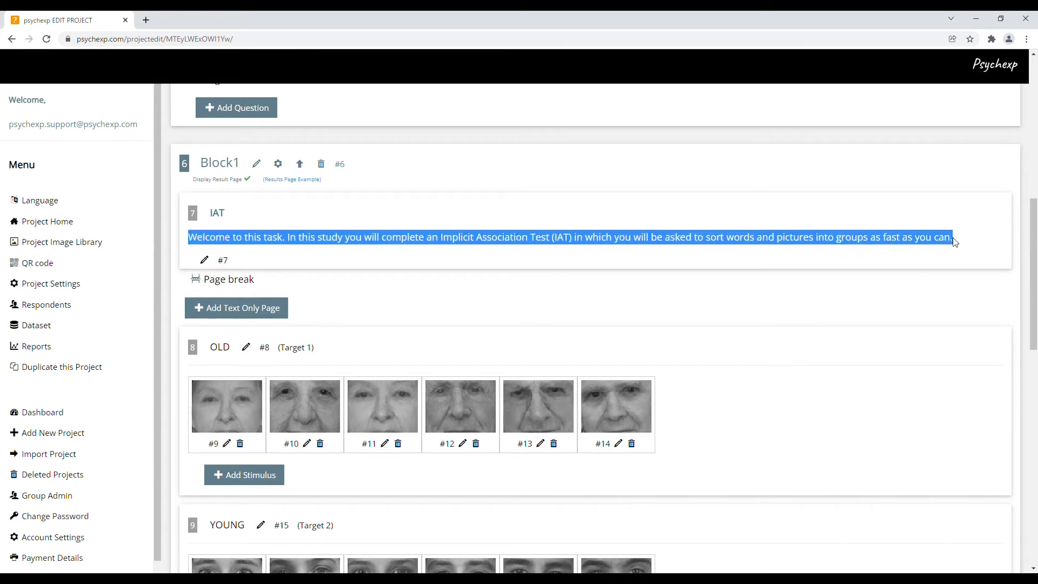
left_click(963, 243)
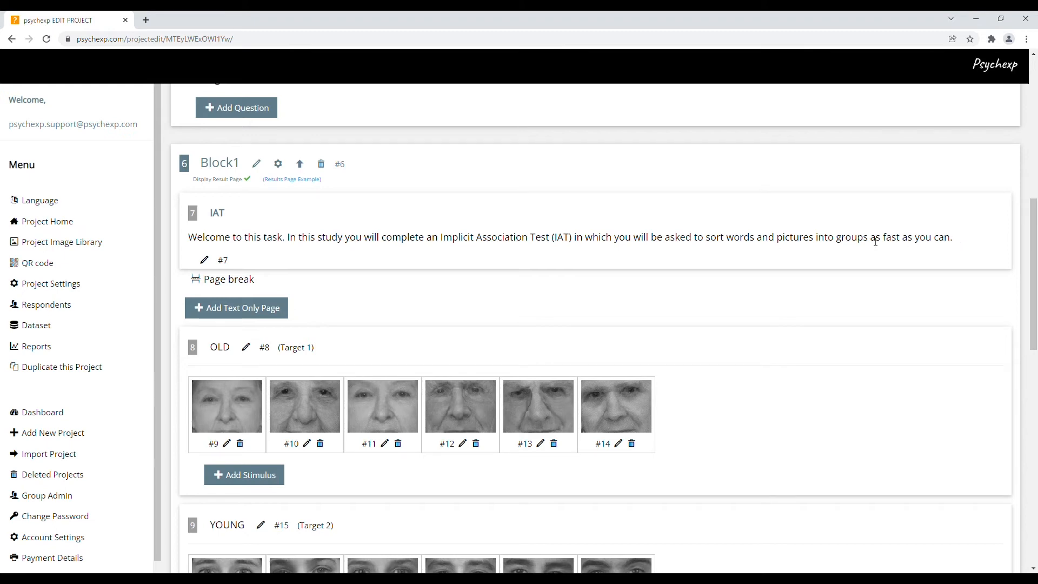
left_click(204, 260)
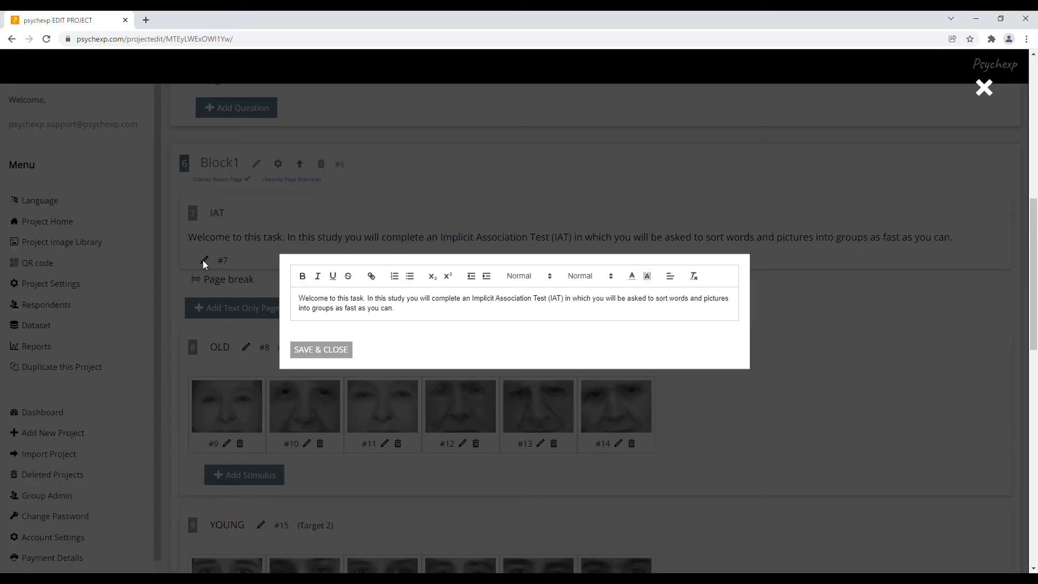
left_click(371, 301)
key("Return")
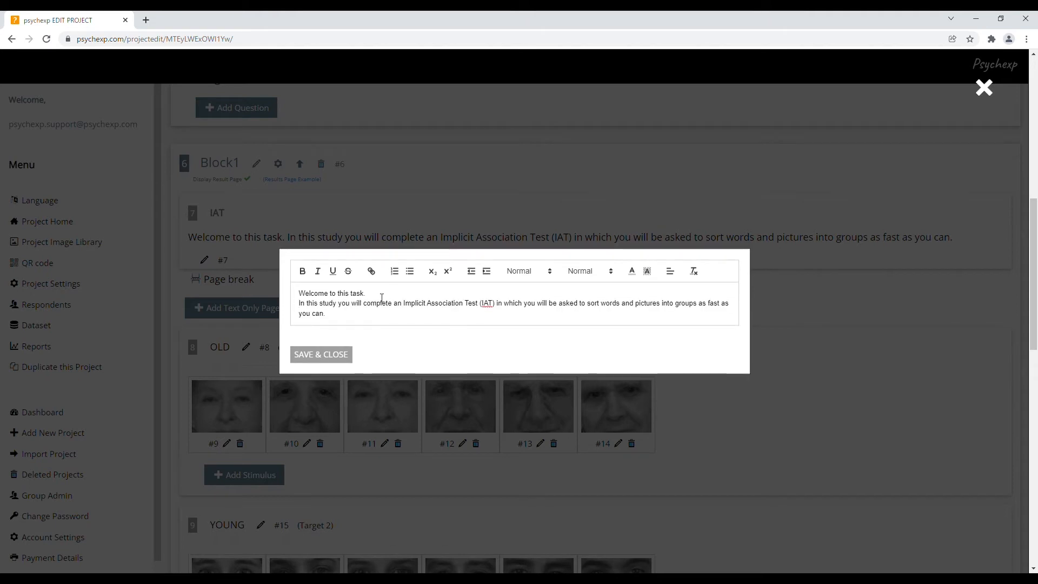
left_click_drag(299, 293, 369, 296)
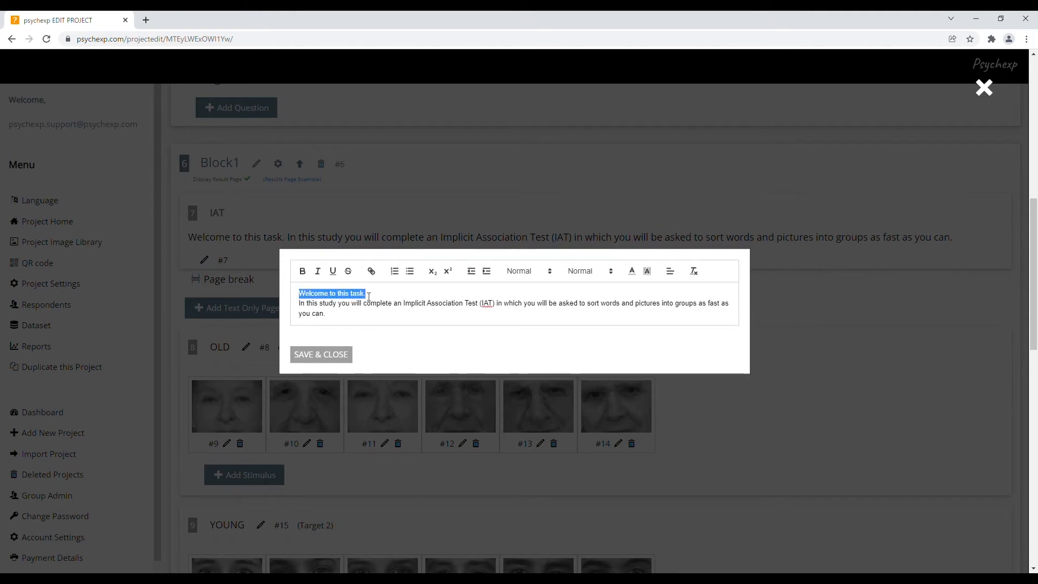
left_click(303, 271)
left_click(341, 356)
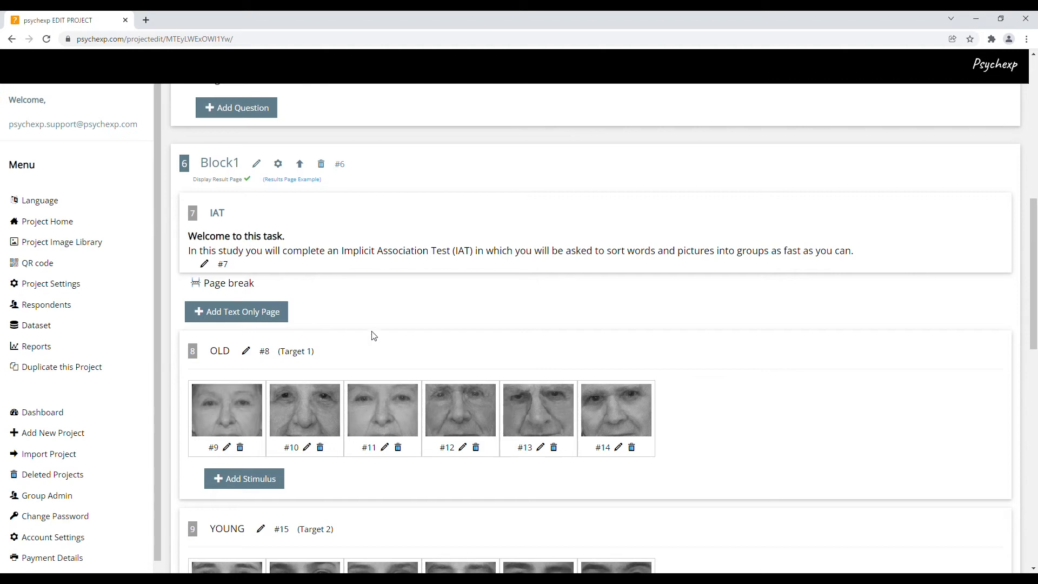
Step: Review the OLD, YOUNG, GOOD and BAD stimulus categories, and view the BAD category's name editor without changing it
scroll(772, 397, "down", 2)
scroll(772, 398, "down", 1)
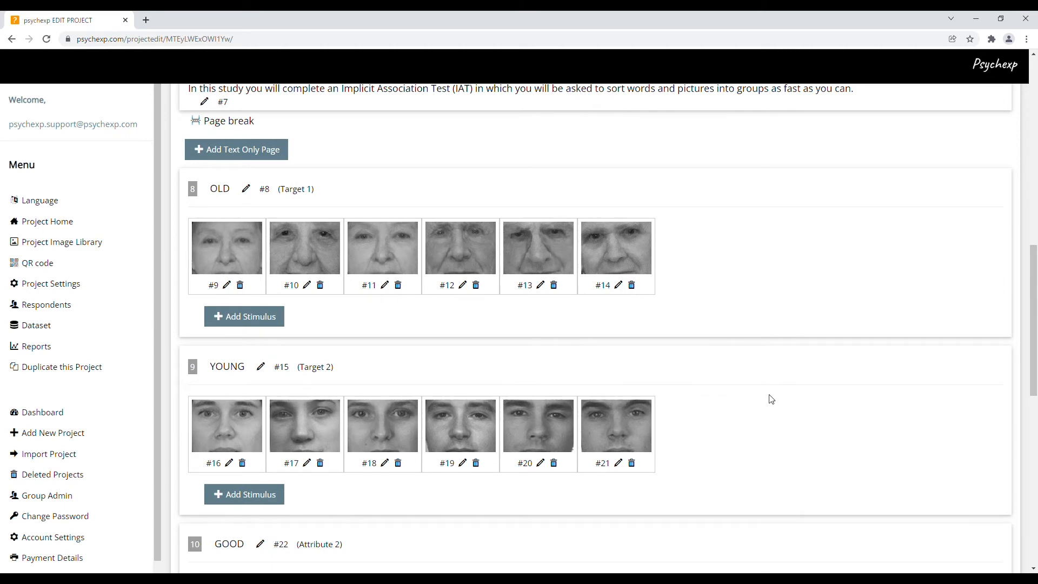
scroll(771, 399, "down", 4)
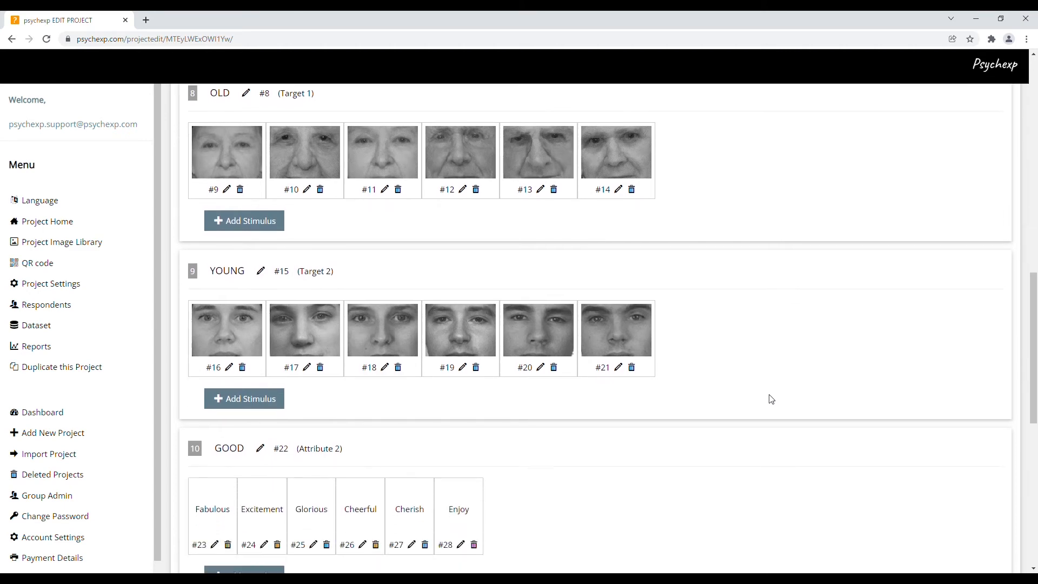
scroll(771, 399, "down", 1)
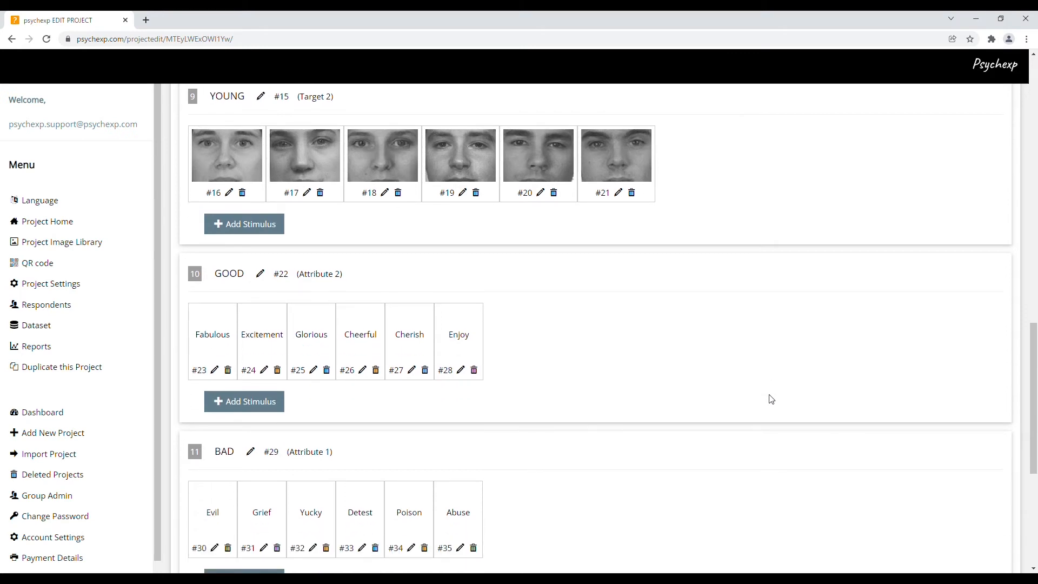
scroll(771, 399, "down", 2)
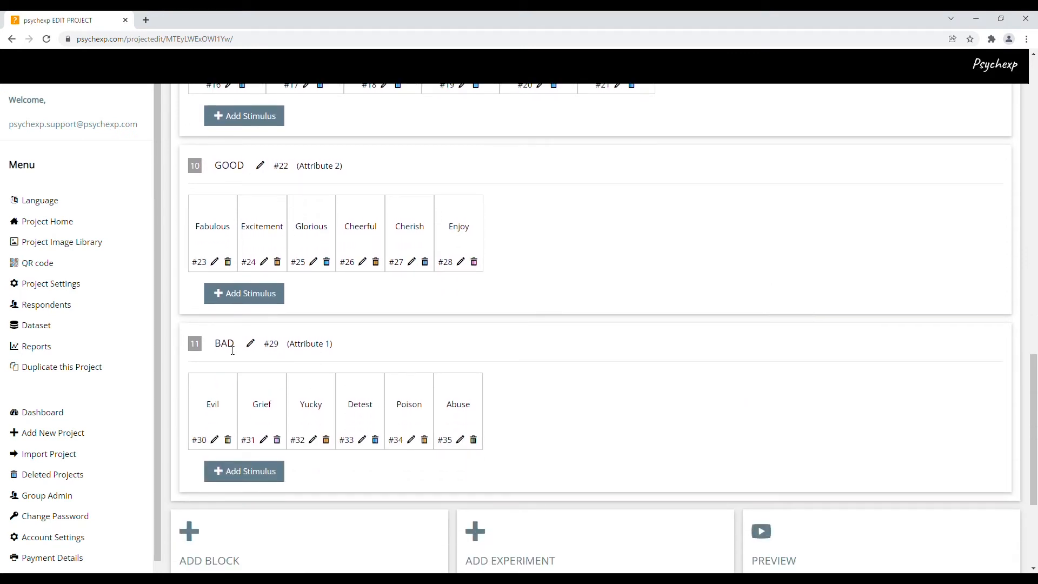
left_click(250, 344)
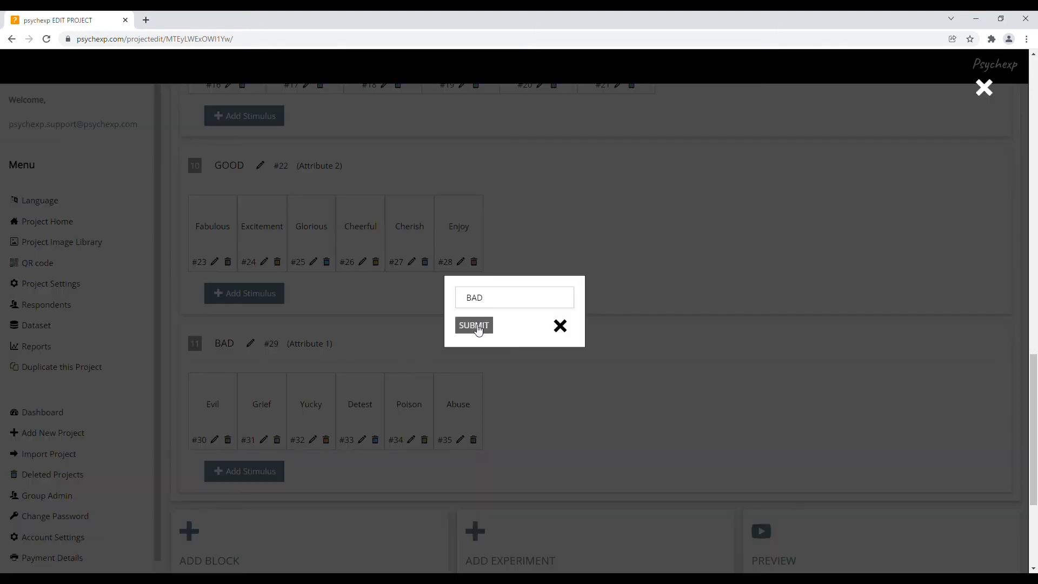
left_click(496, 306)
double_click(496, 306)
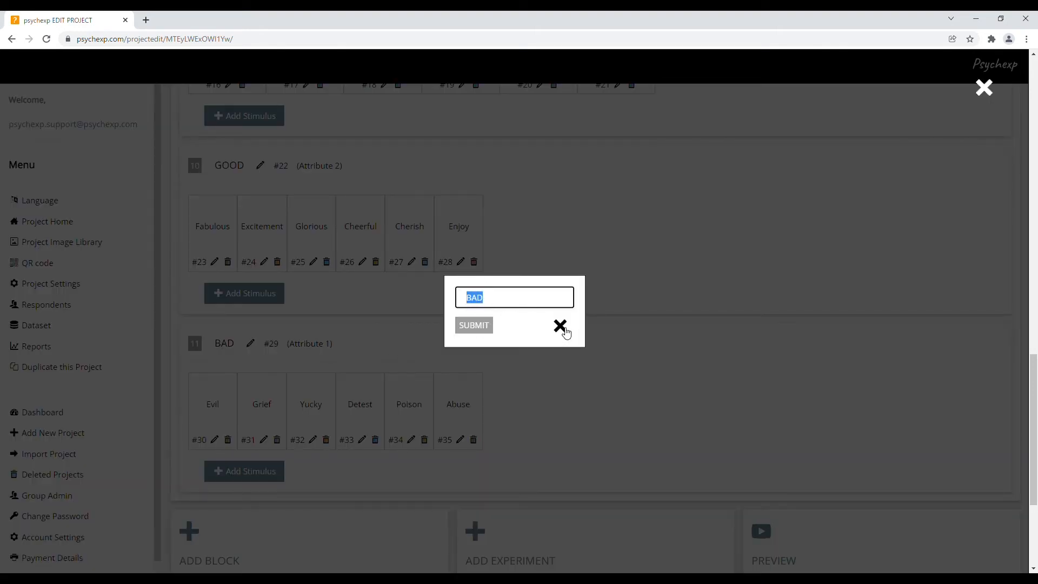
left_click(563, 329)
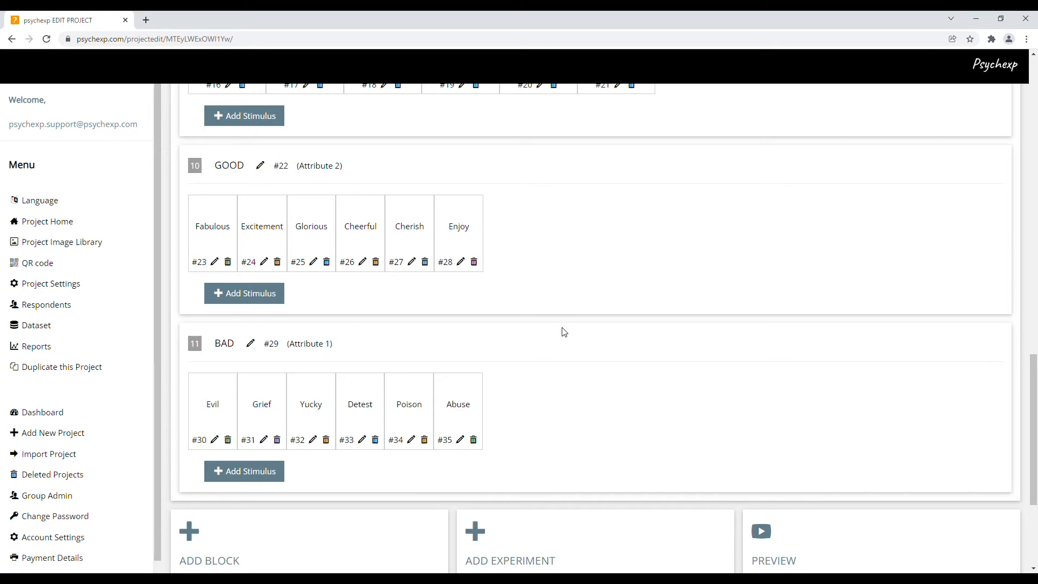
Step: View the text editor of the Abuse stimulus in the BAD category and close it without changes
left_click(462, 440)
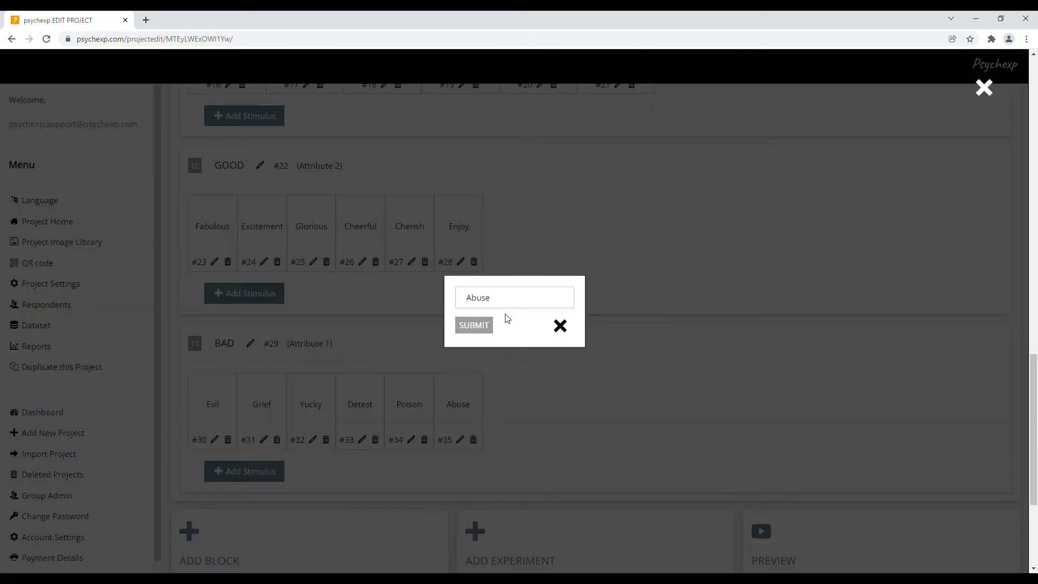
left_click(512, 301)
left_click_drag(490, 300, 470, 301)
left_click(522, 304)
left_click(561, 326)
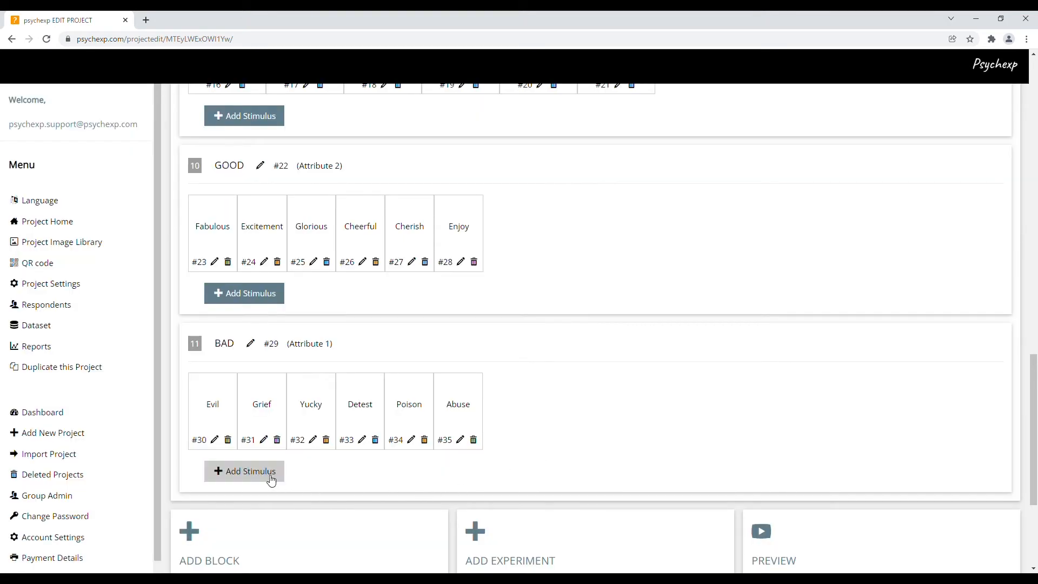
Step: Check the TEXT and IMAGE options for adding a stimulus to the BAD category, and close the dialog without adding one
left_click(271, 477)
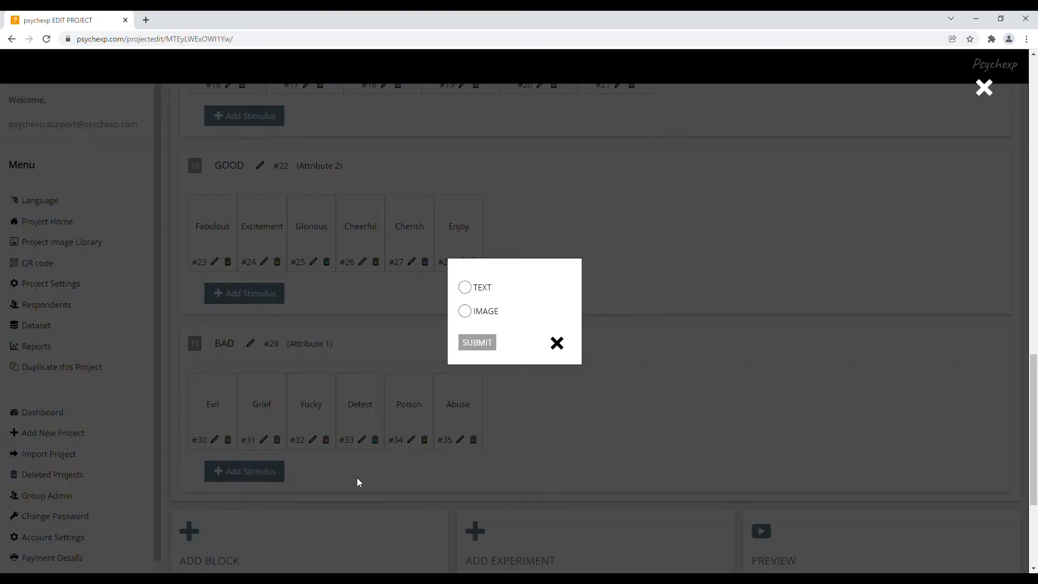
left_click(483, 287)
left_click(487, 312)
left_click(481, 289)
left_click(558, 344)
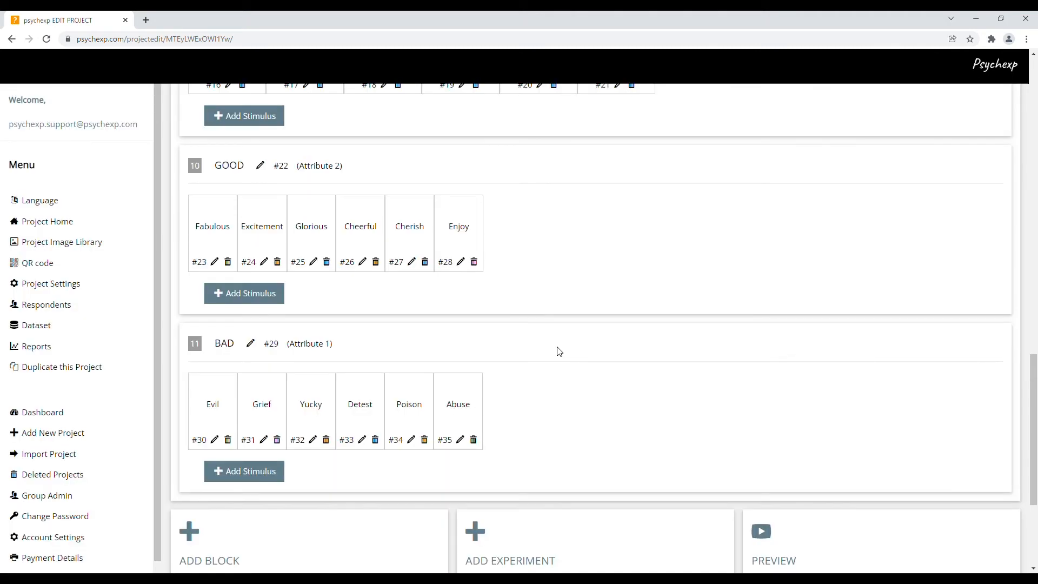
Step: View the project's QR code page and highlight its registration link
scroll(559, 352, "down", 3)
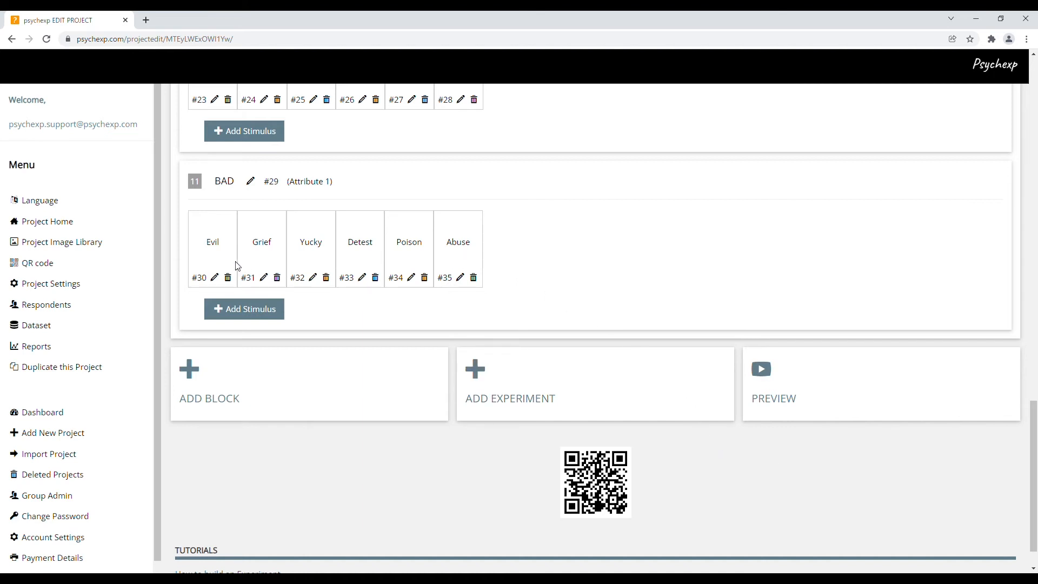
left_click(132, 270)
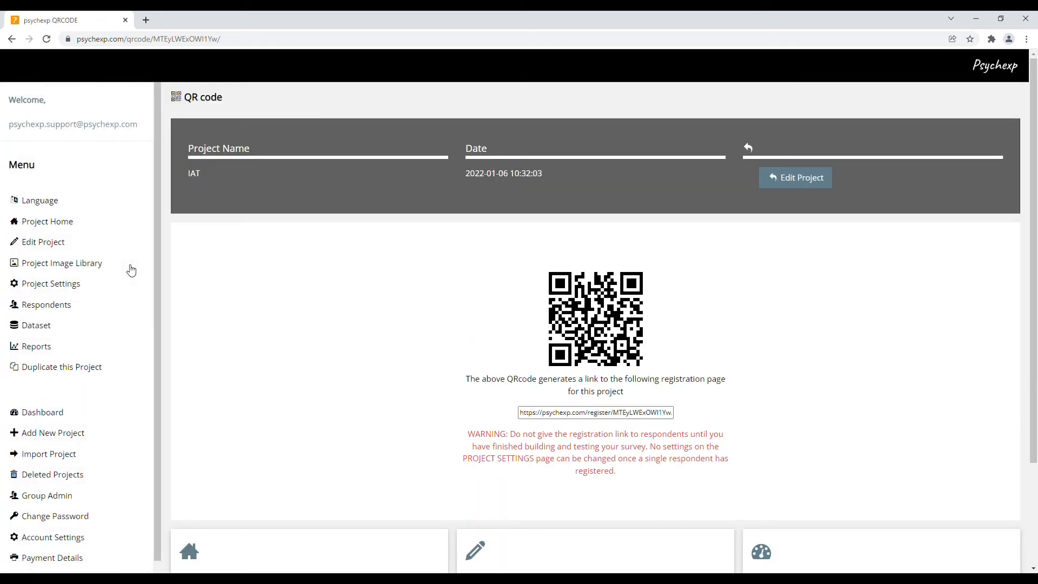
left_click(523, 414)
left_click_drag(523, 415, 684, 417)
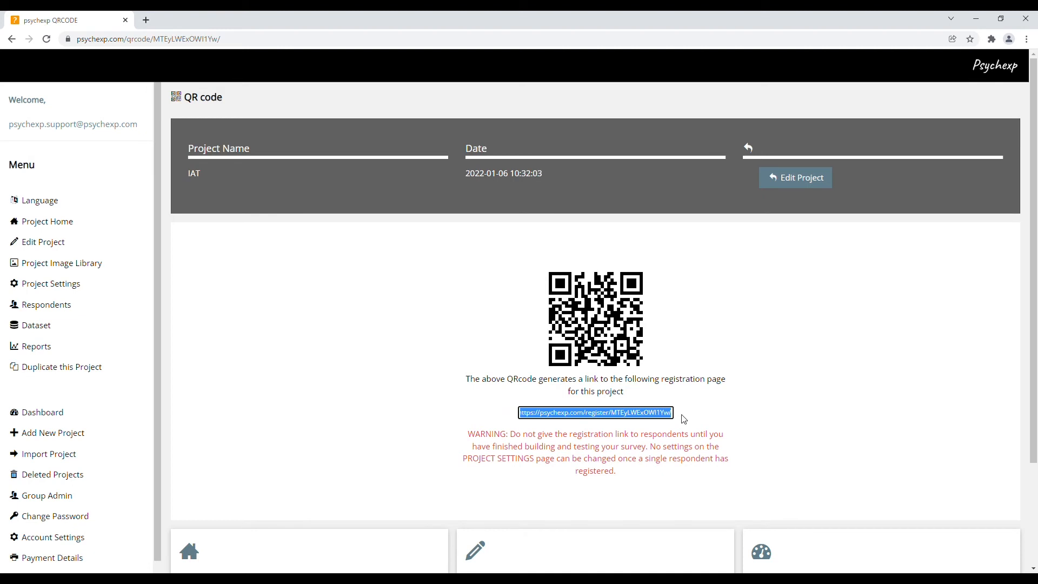
left_click(706, 414)
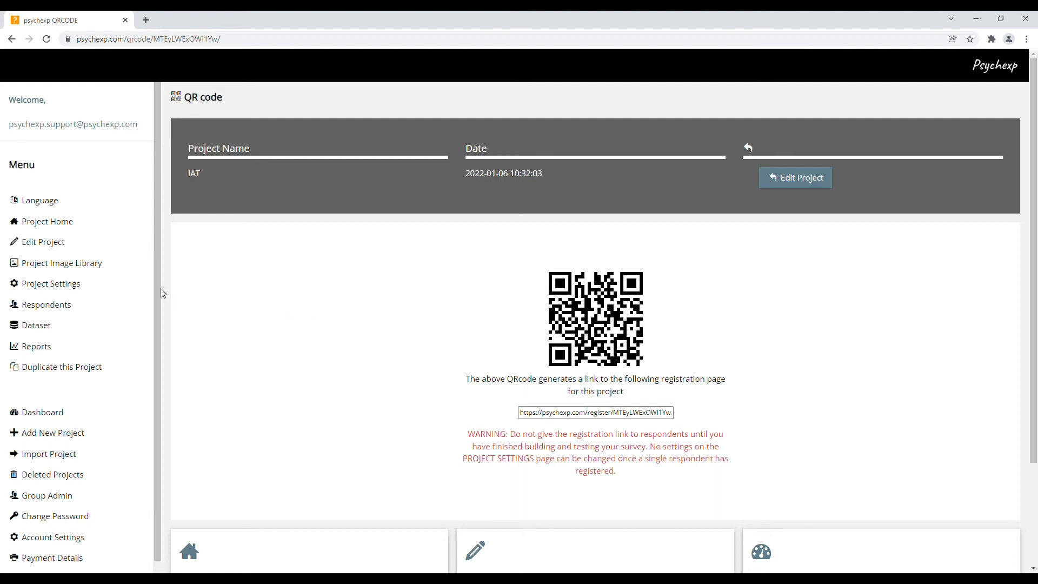
Step: View the project settings, examining the Basic Settings and the heading of the ADVANCED Settings
left_click(134, 291)
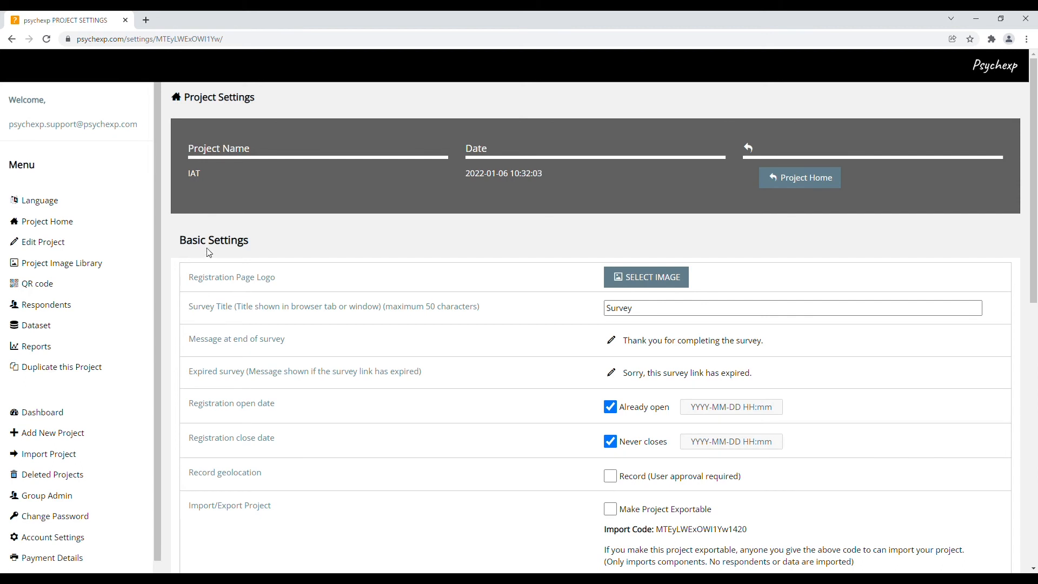
left_click_drag(183, 244, 253, 247)
scroll(343, 277, "down", 4)
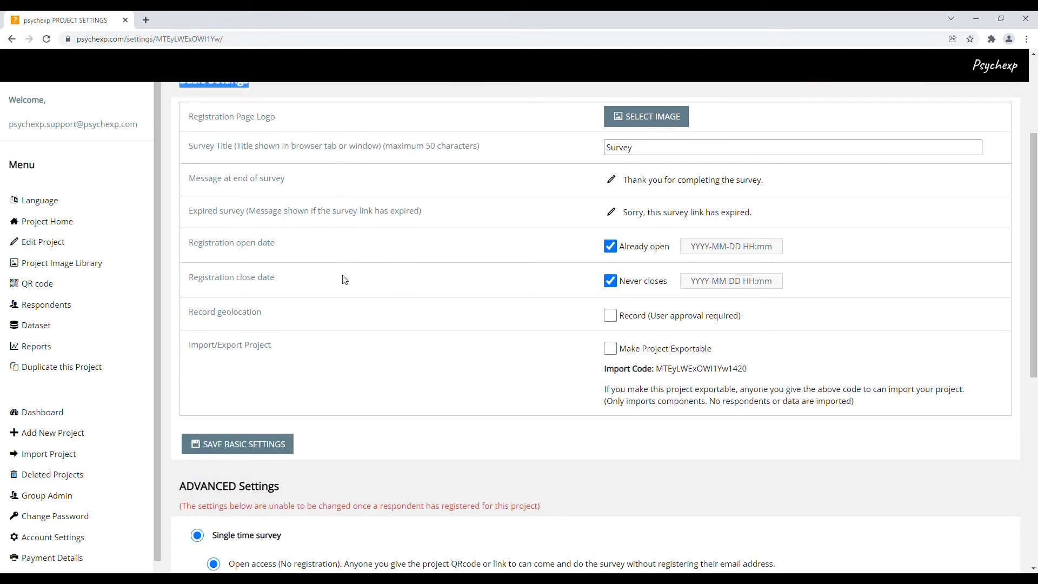
left_click_drag(181, 433, 281, 441)
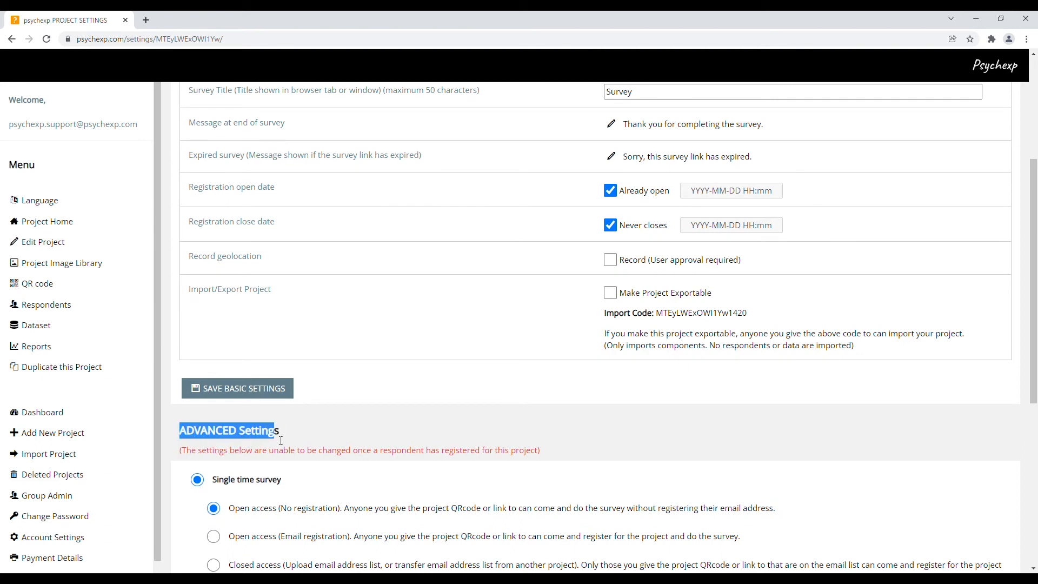
left_click(307, 425)
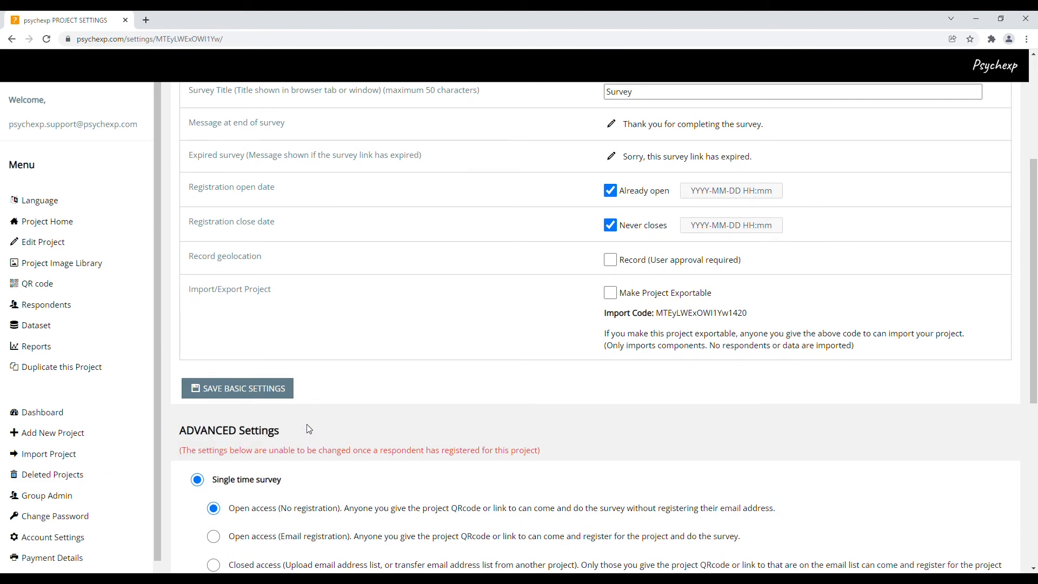
scroll(307, 427, "up", 4)
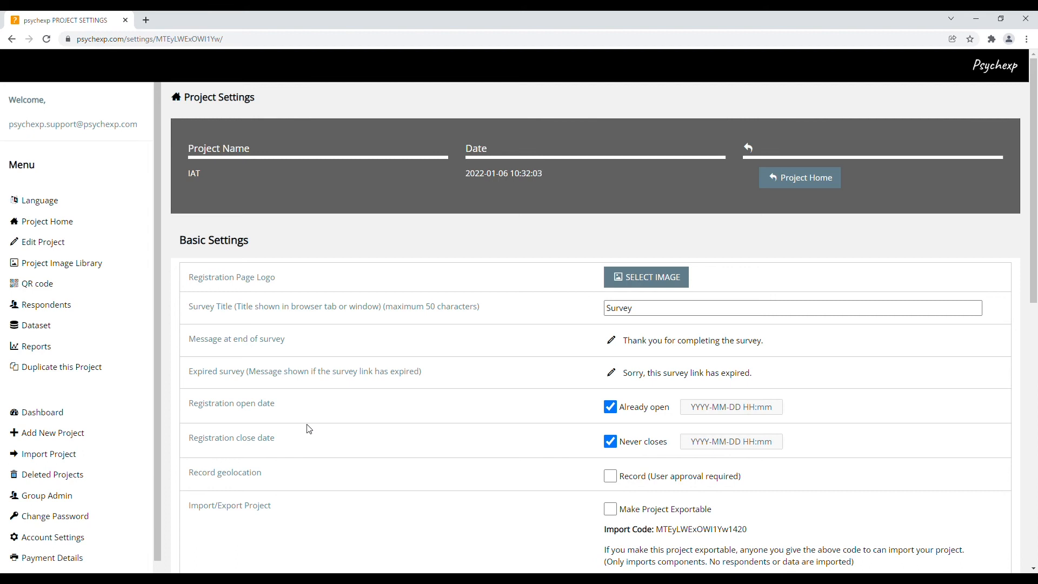
Step: Try the Multiple times survey option and the Single time survey's email registration and closed access options, without saving
scroll(368, 429, "down", 7)
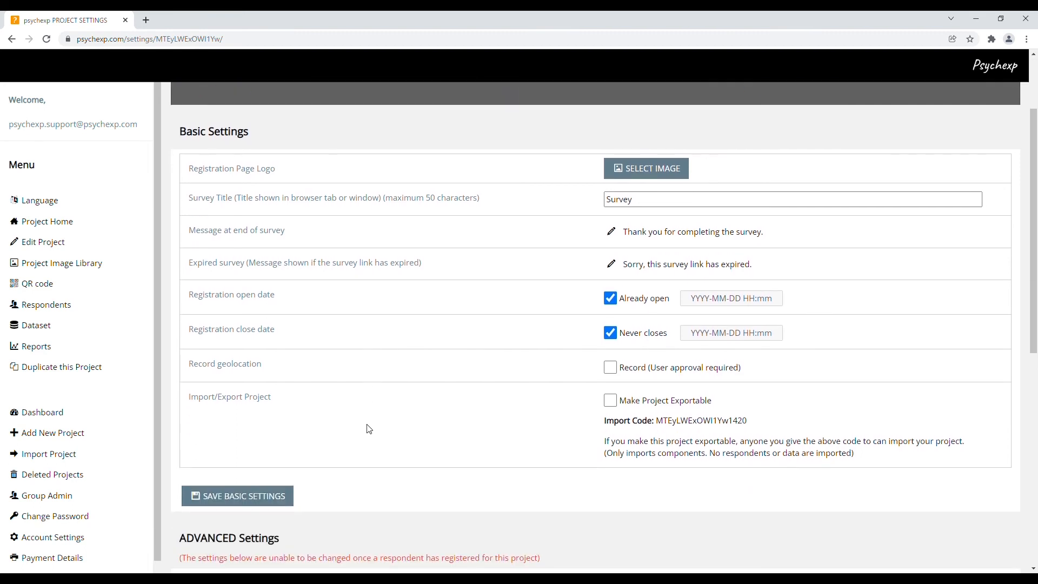
scroll(370, 429, "down", 2)
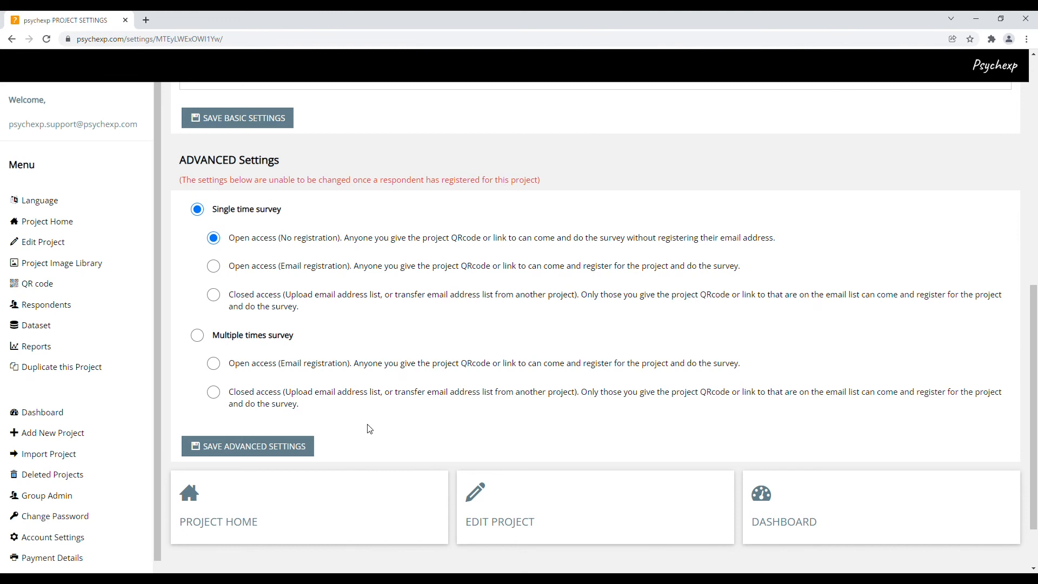
left_click(197, 335)
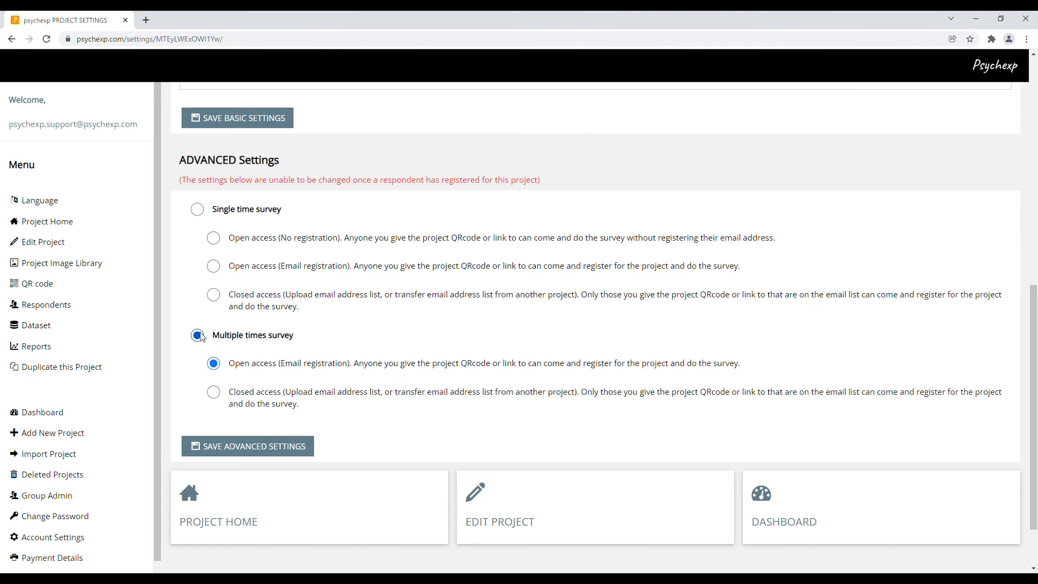
left_click(197, 209)
left_click(214, 267)
left_click(215, 295)
Step: In the project's dataset, name the columns of the three multiple choice options a, b and c, and save the changes
left_click(116, 331)
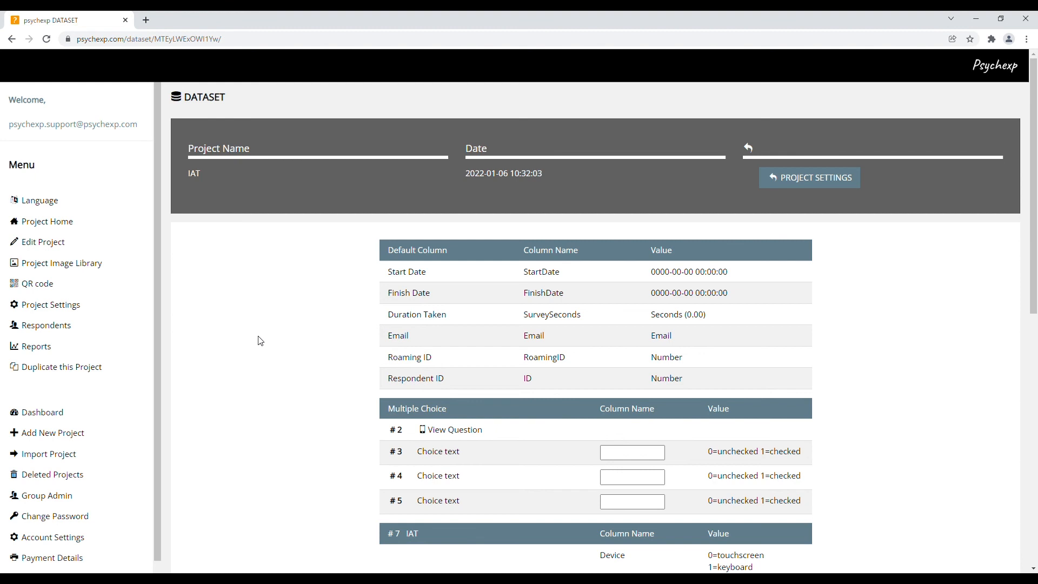
left_click(640, 452)
type("a")
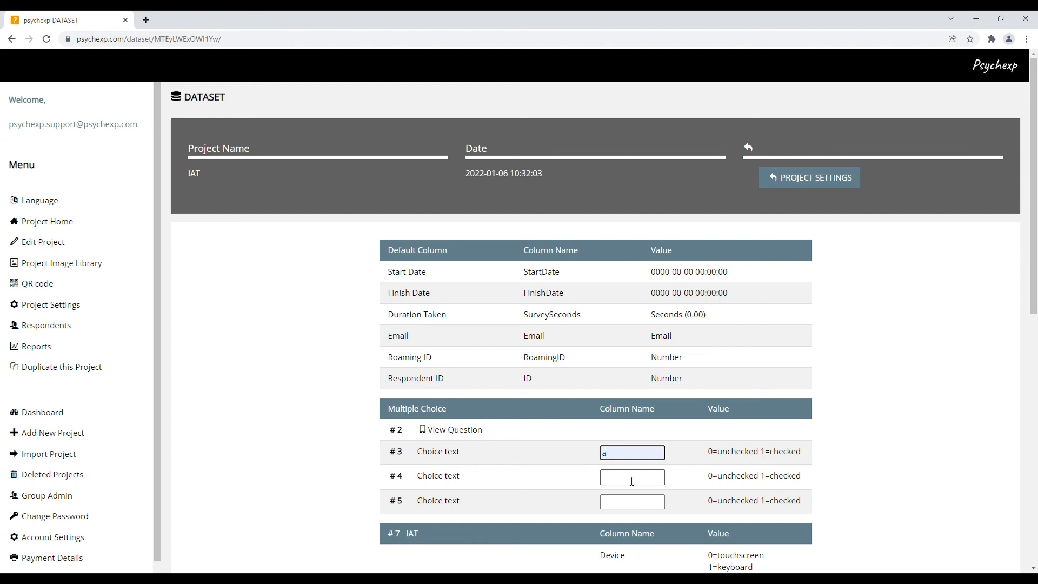
left_click(632, 476)
type("b")
left_click(624, 503)
type("c")
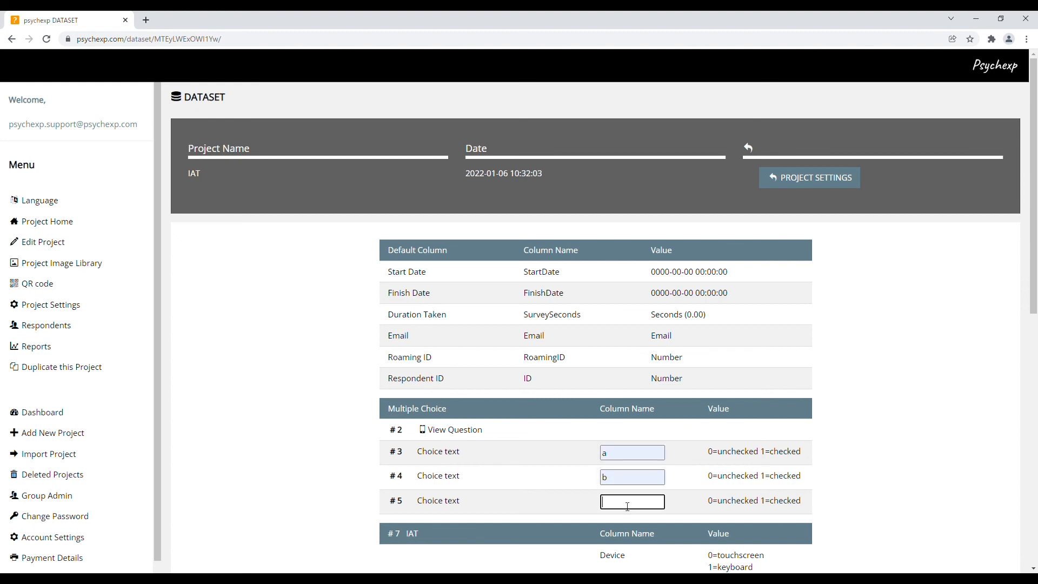
scroll(804, 476, "down", 5)
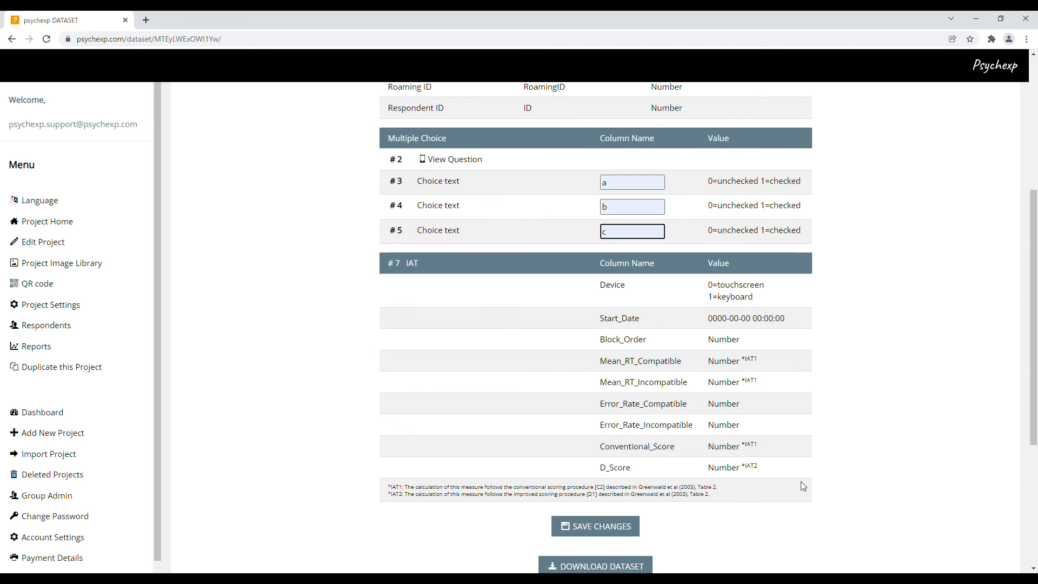
left_click(618, 527)
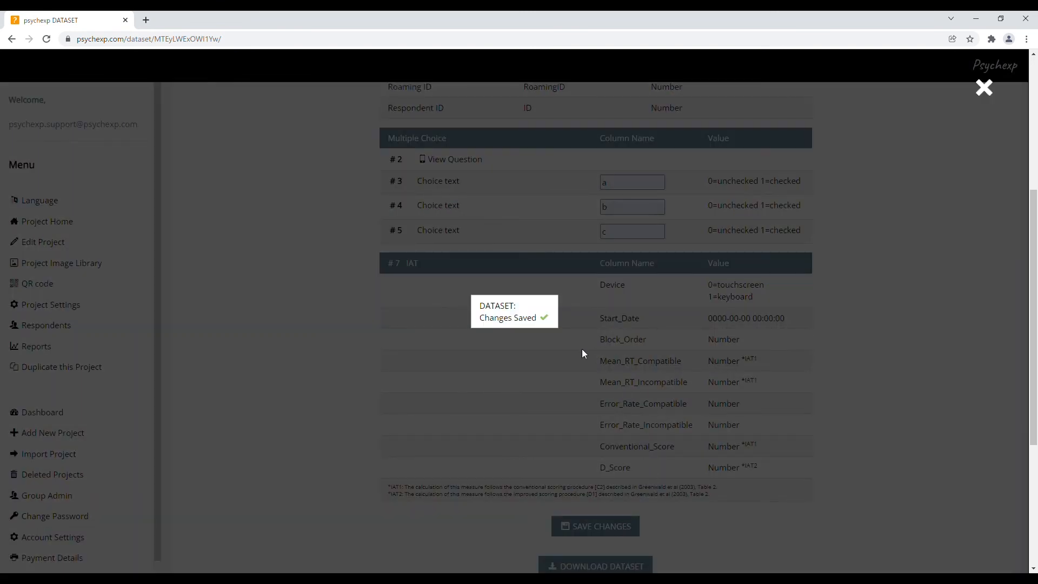
left_click(582, 354)
scroll(899, 420, "down", 3)
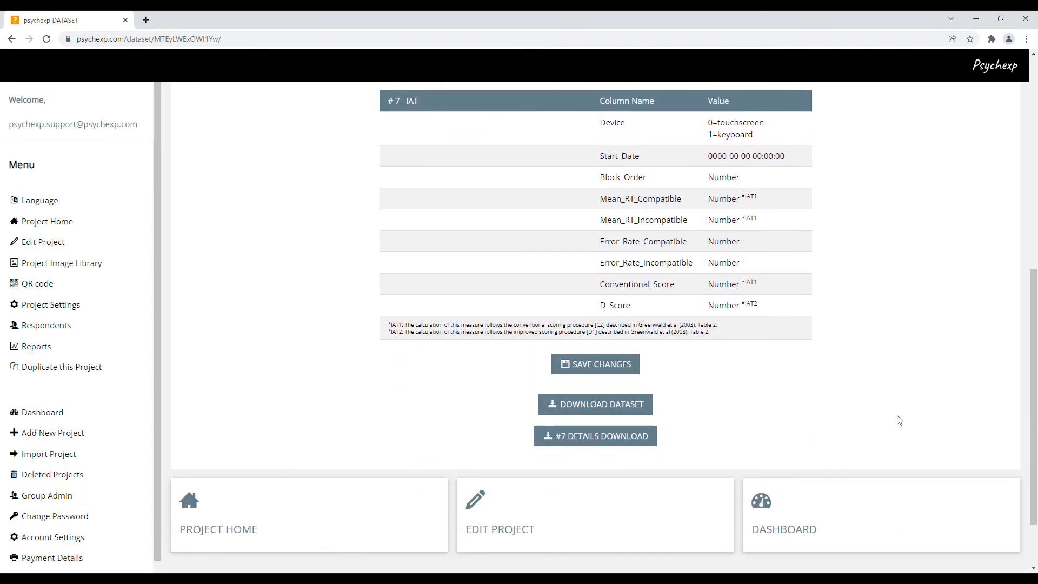